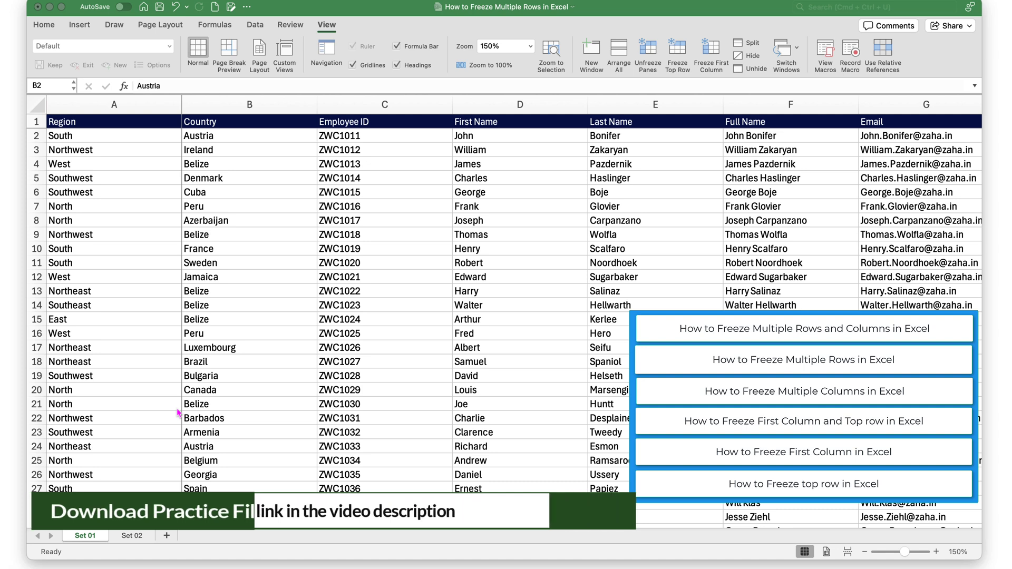
- Focus Excel, check the Set 02 sheet, return to Set 01 and select cell B12
click(125, 534)
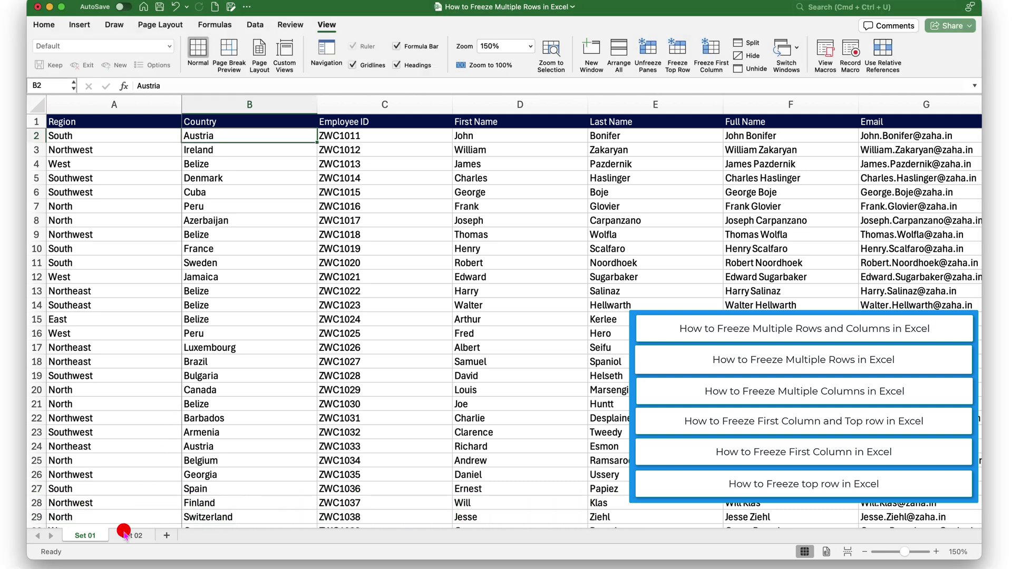
click(87, 540)
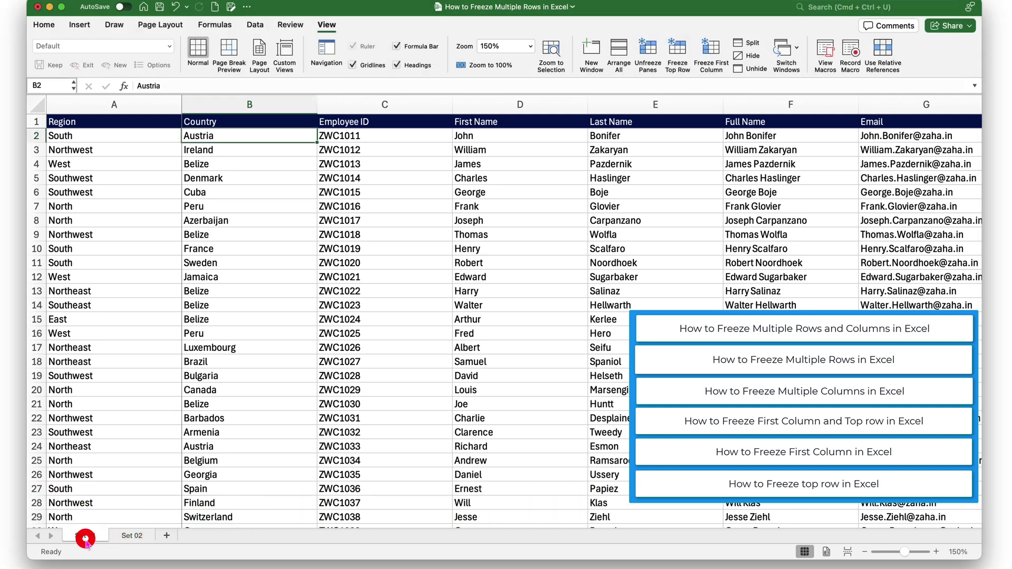
click(122, 539)
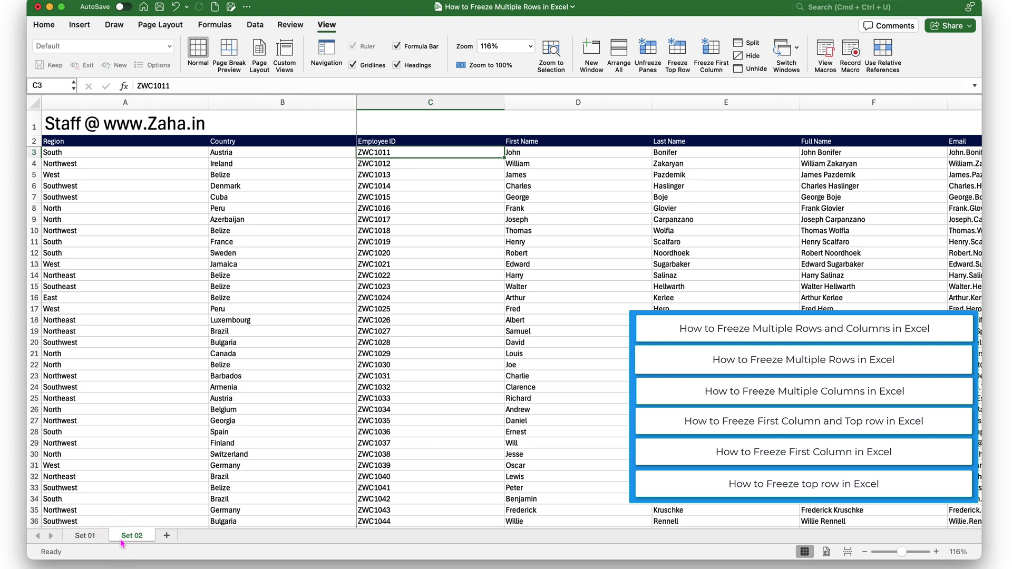
click(85, 537)
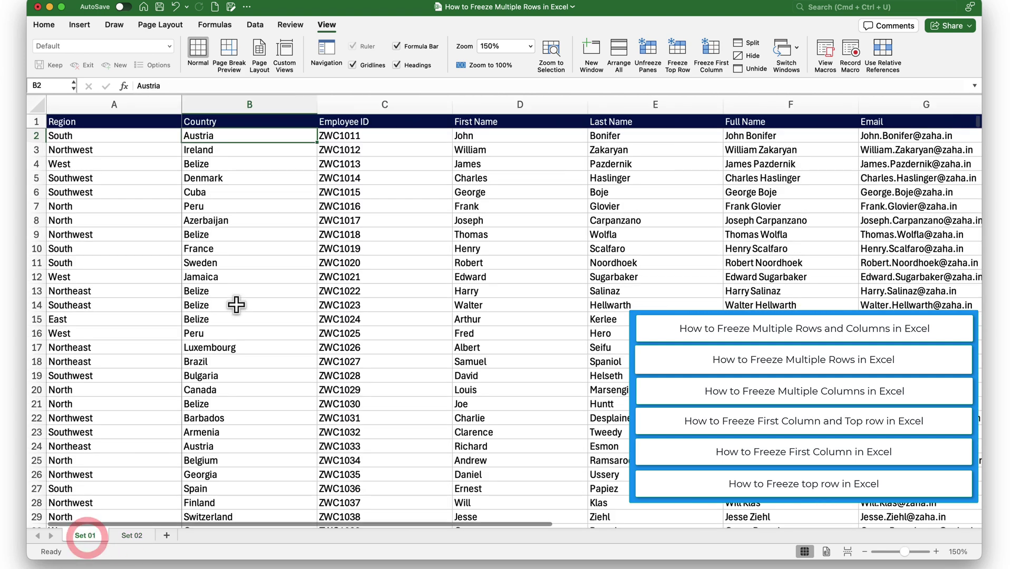
click(255, 283)
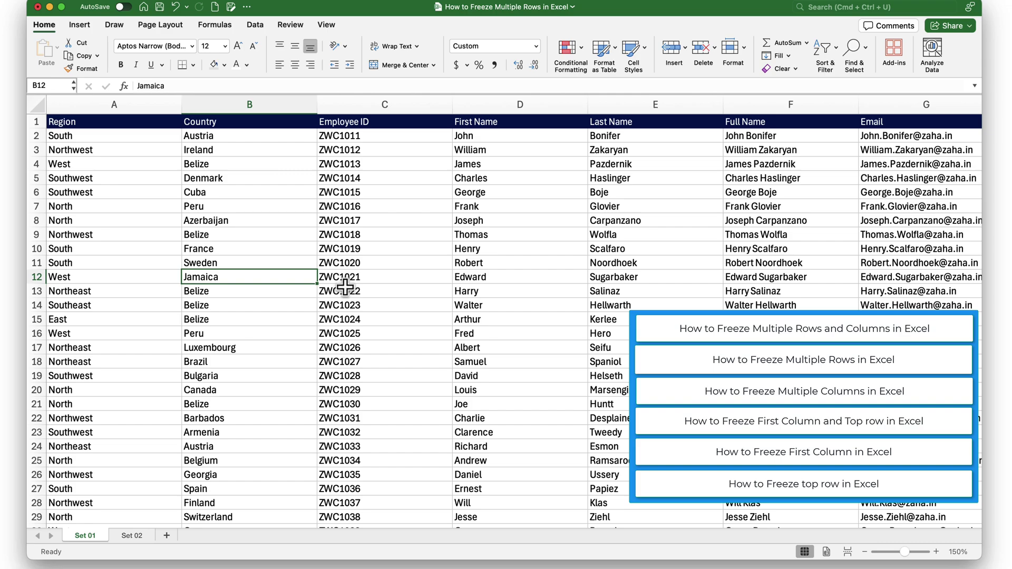
- Scroll down Set 01 and select cells B166, B177, B173 and D175
scroll(354, 216, down, 20)
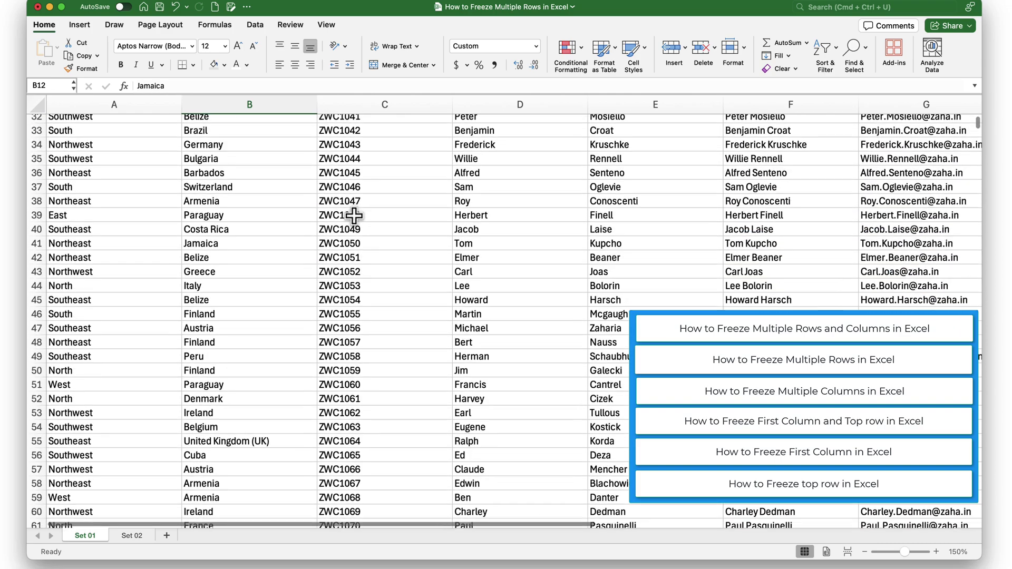
scroll(354, 216, down, 20)
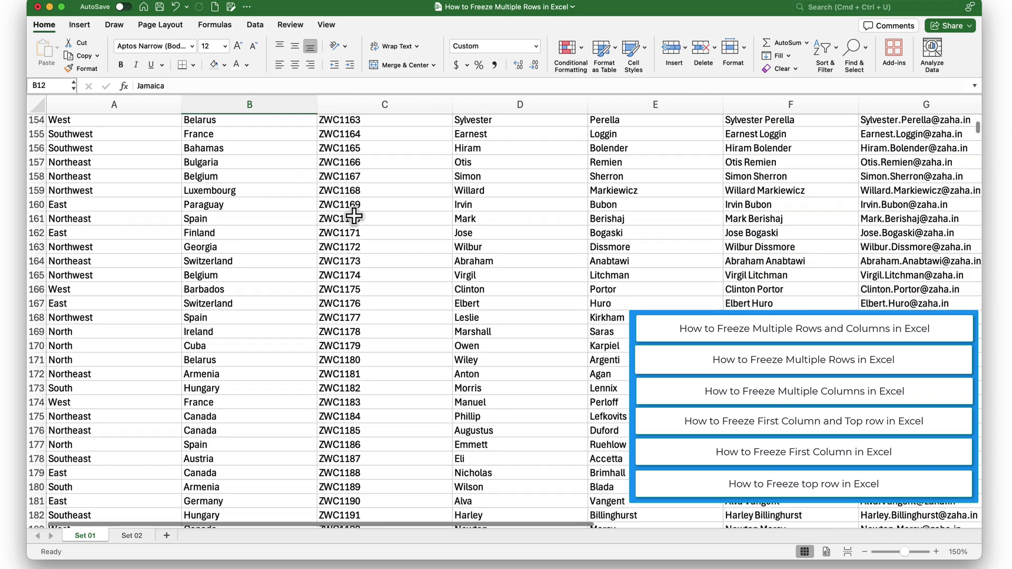
click(272, 279)
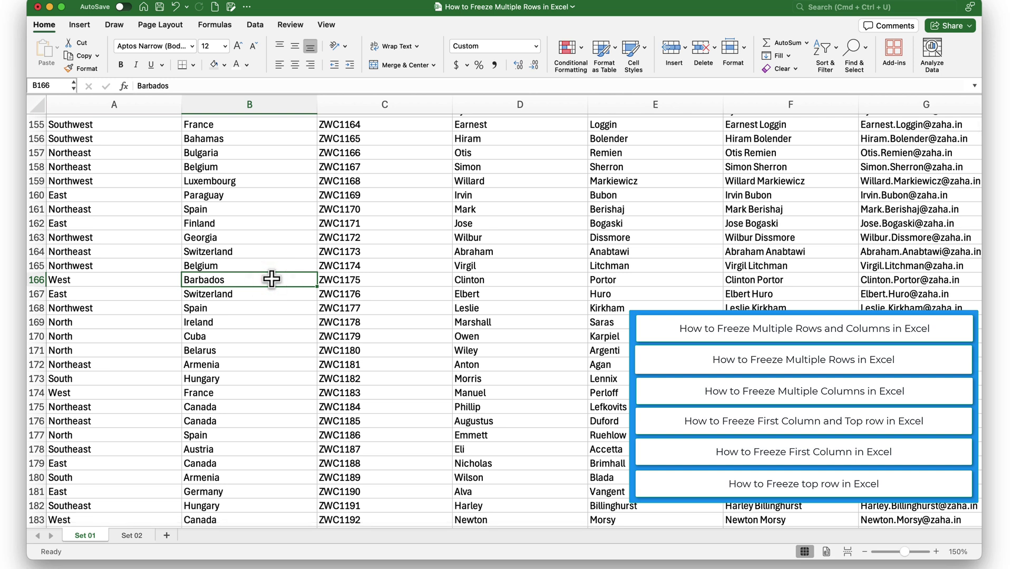
scroll(272, 279, down, 4)
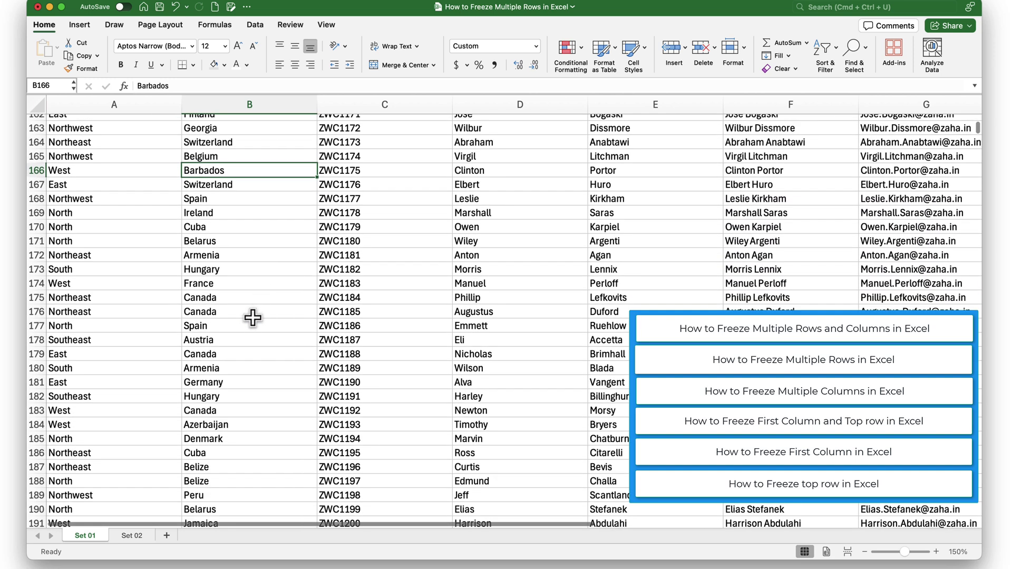
click(252, 321)
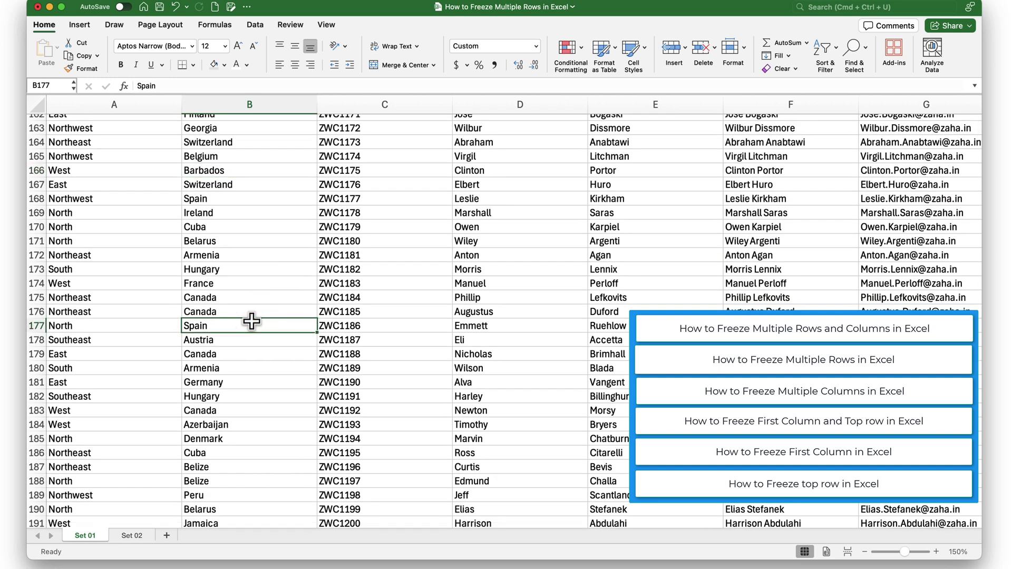
click(237, 266)
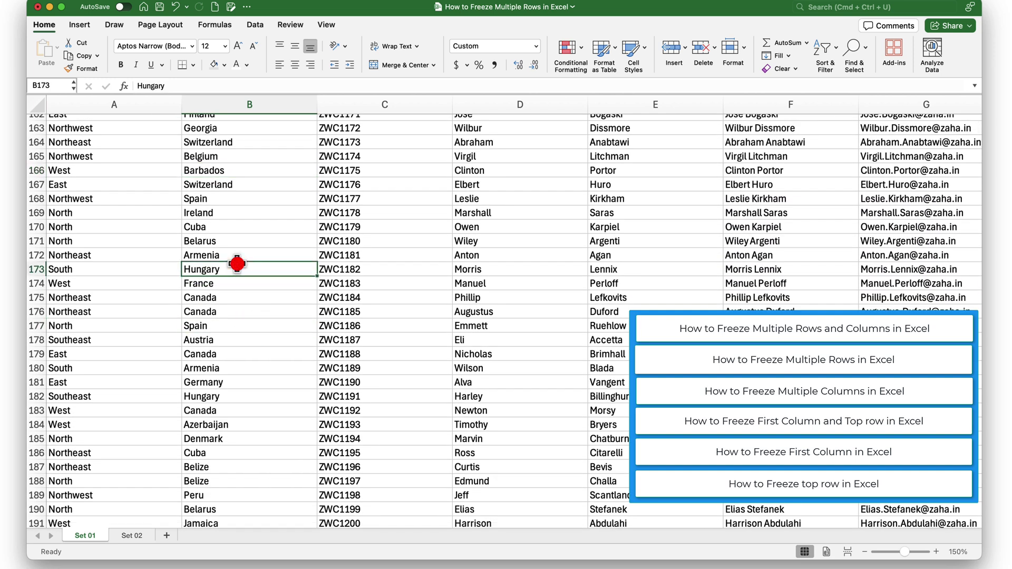
click(501, 293)
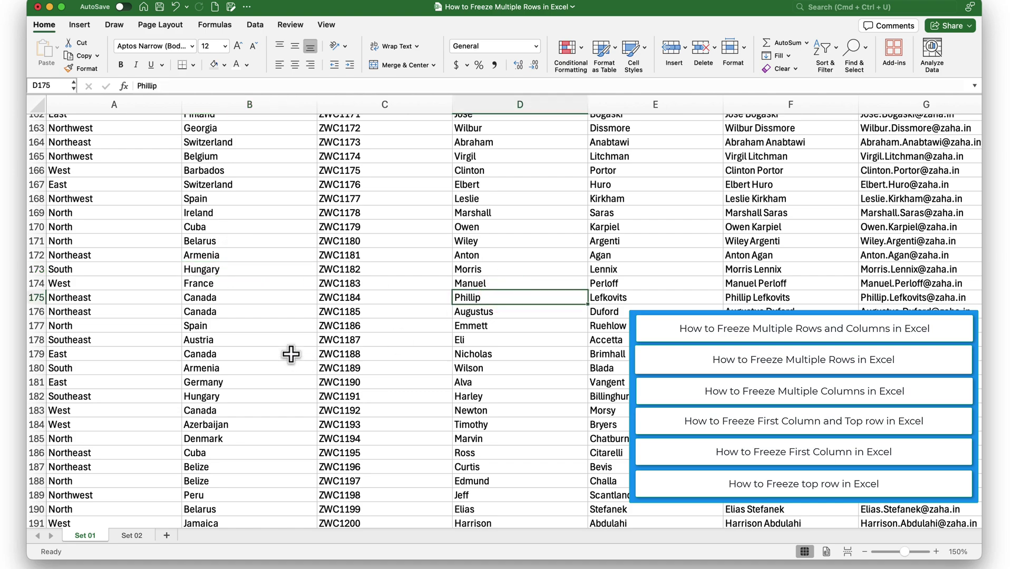
- Return to the top, select cell B4 (Belize) and show the View tab's freeze options
scroll(291, 354, up, 20)
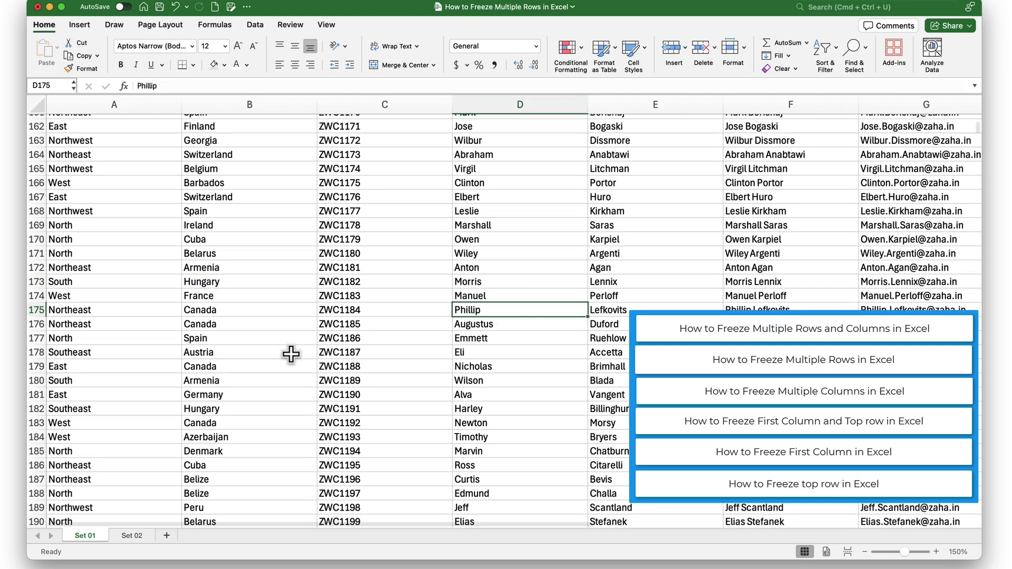
scroll(290, 354, up, 8)
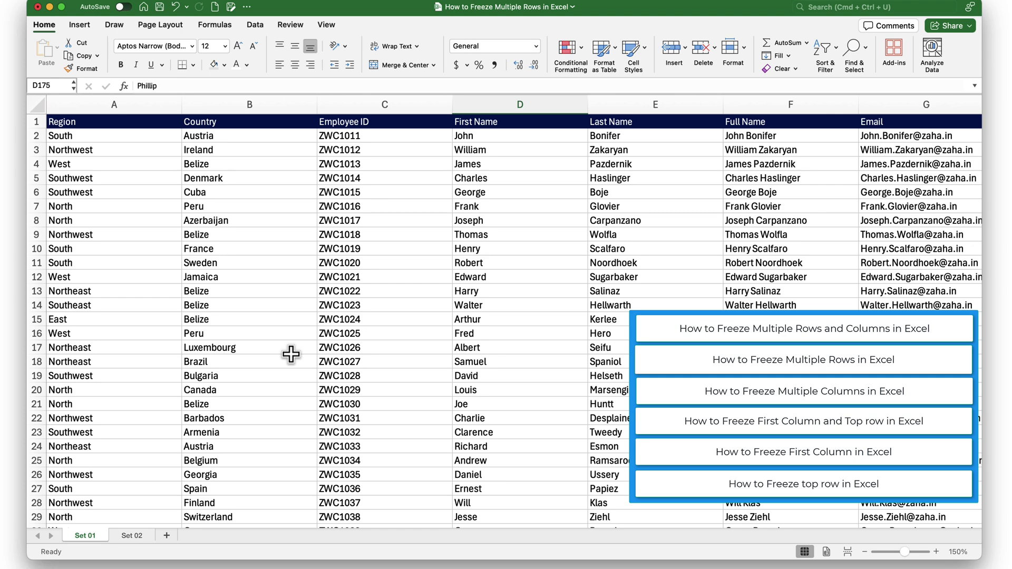
scroll(291, 355, down, 5)
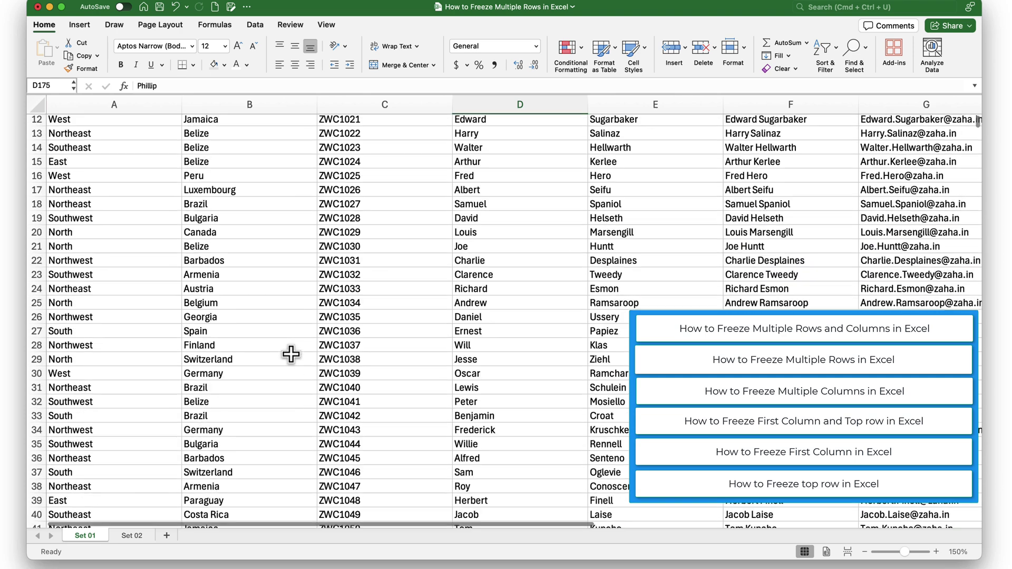
scroll(291, 354, up, 5)
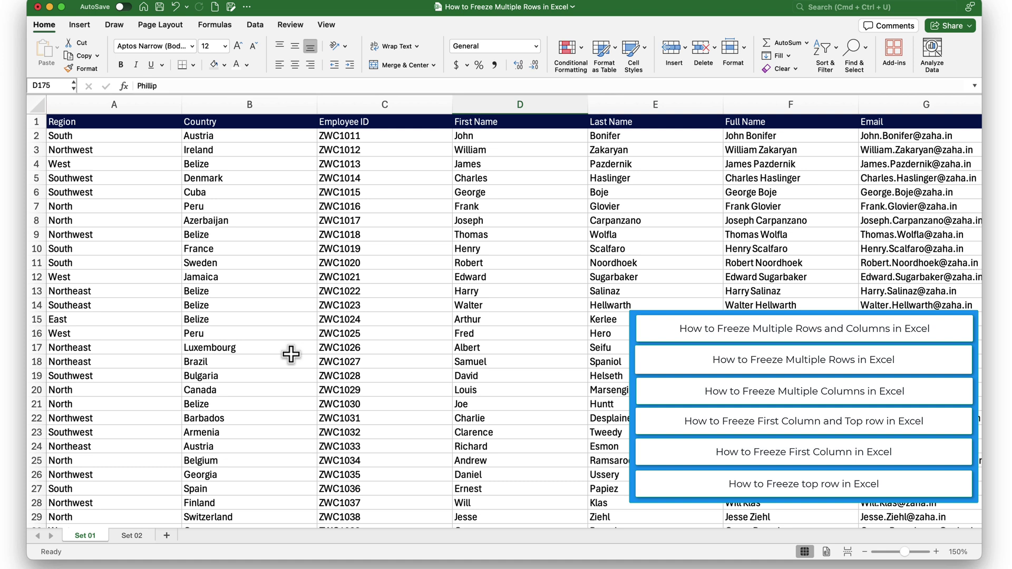
click(231, 204)
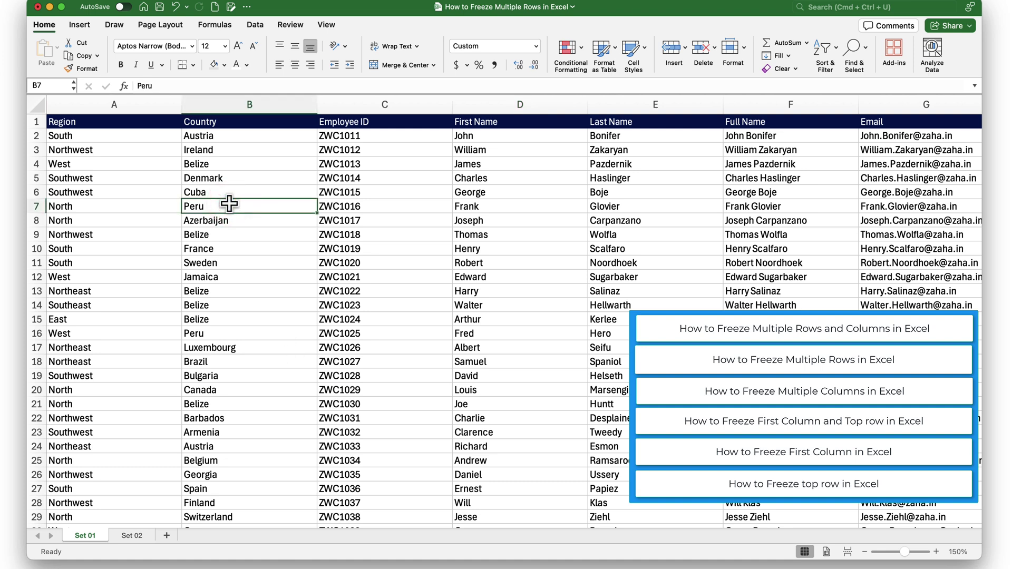
click(244, 164)
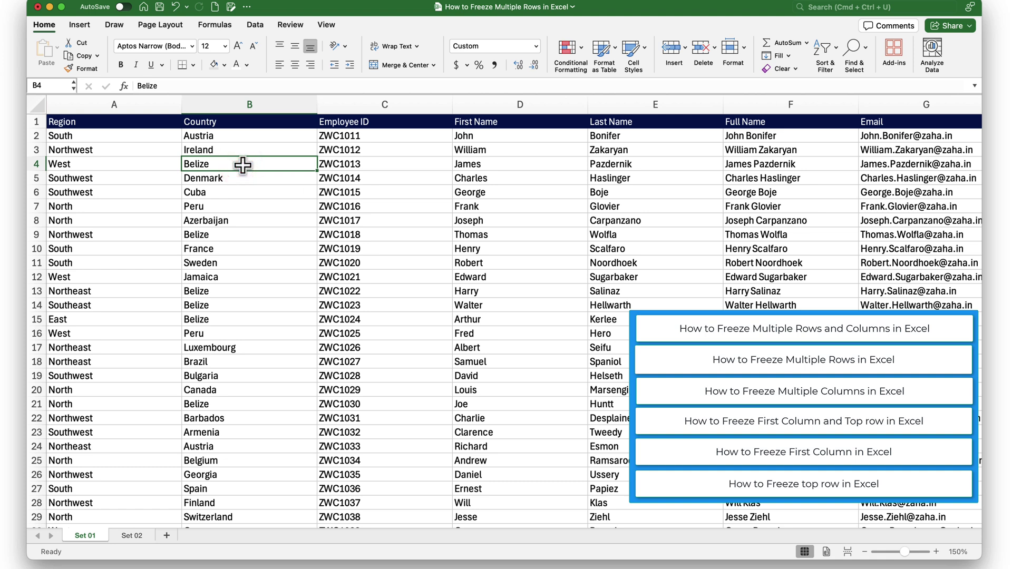
click(326, 24)
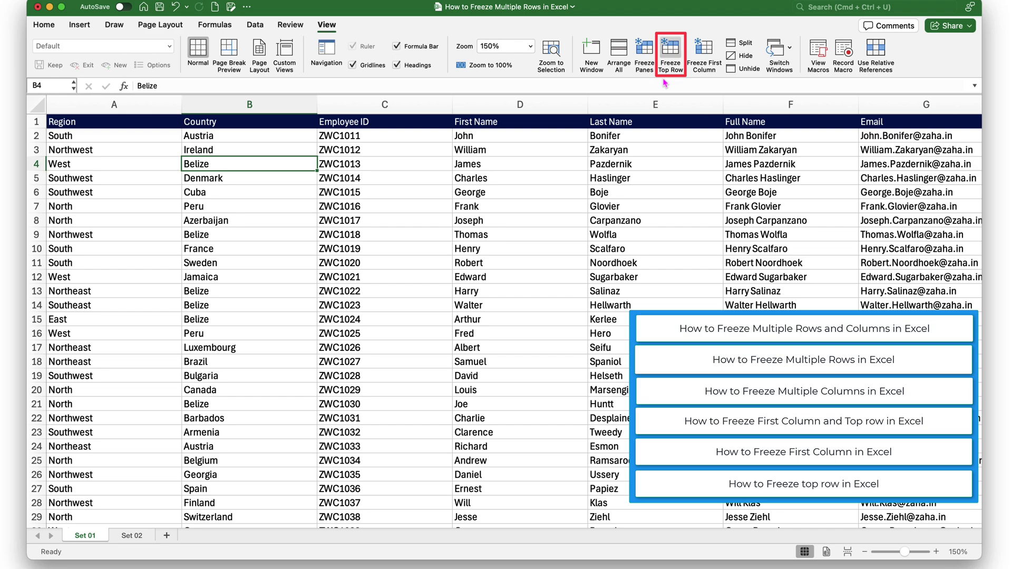
- Freeze the top row, scroll to confirm the header stays fixed, then unfreeze it
click(670, 52)
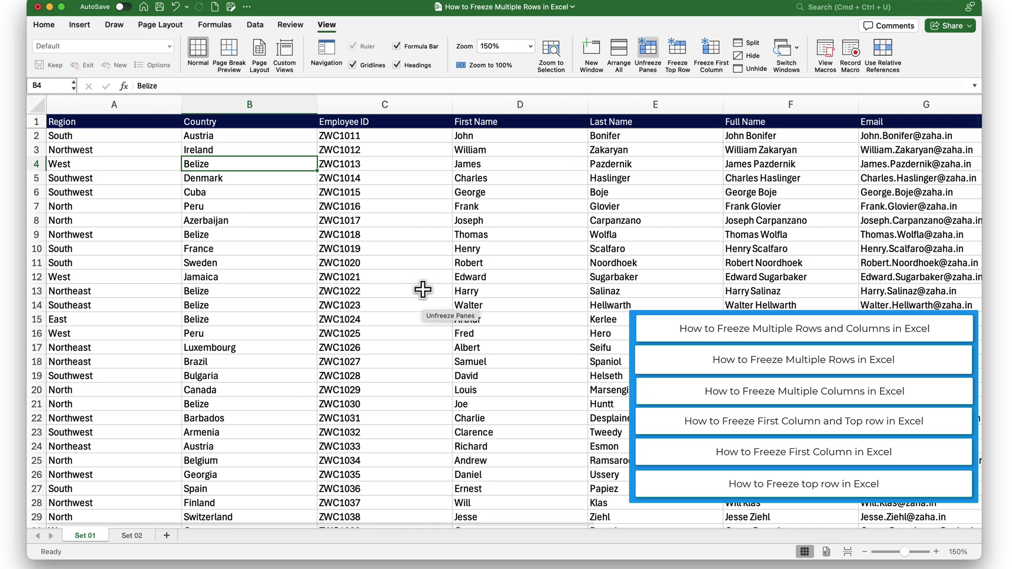
scroll(423, 289, down, 20)
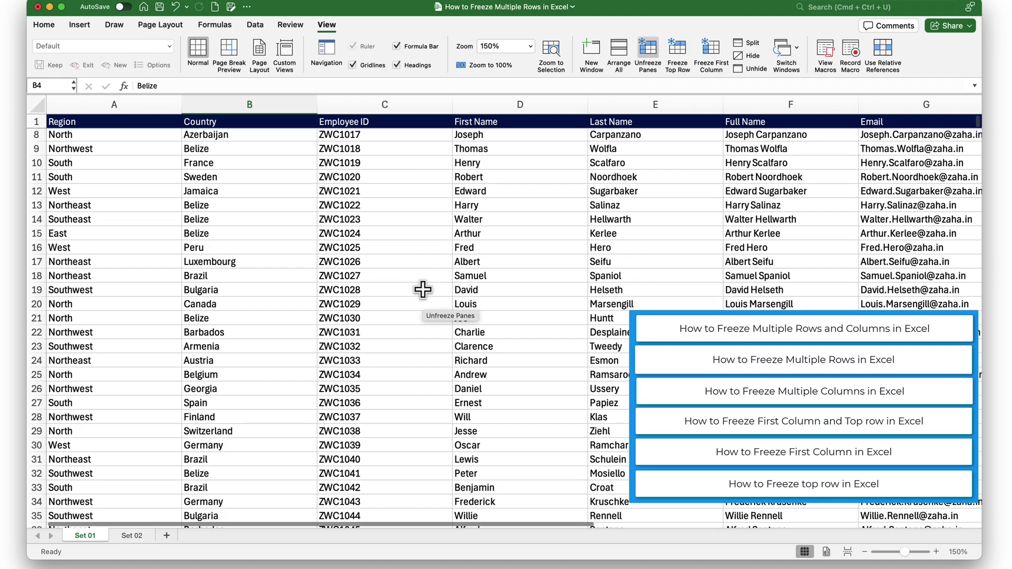
scroll(423, 289, down, 19)
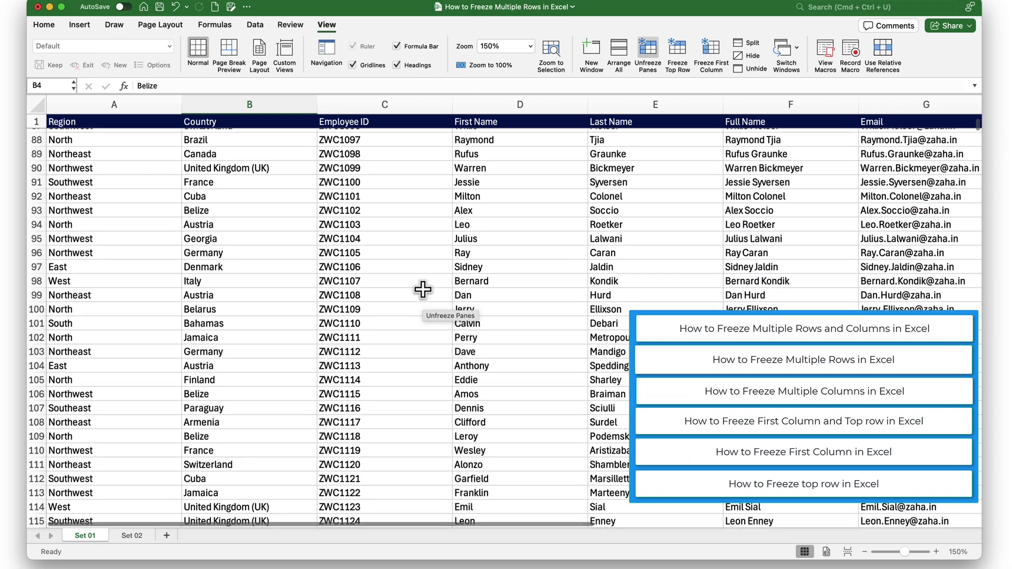
scroll(422, 289, down, 3)
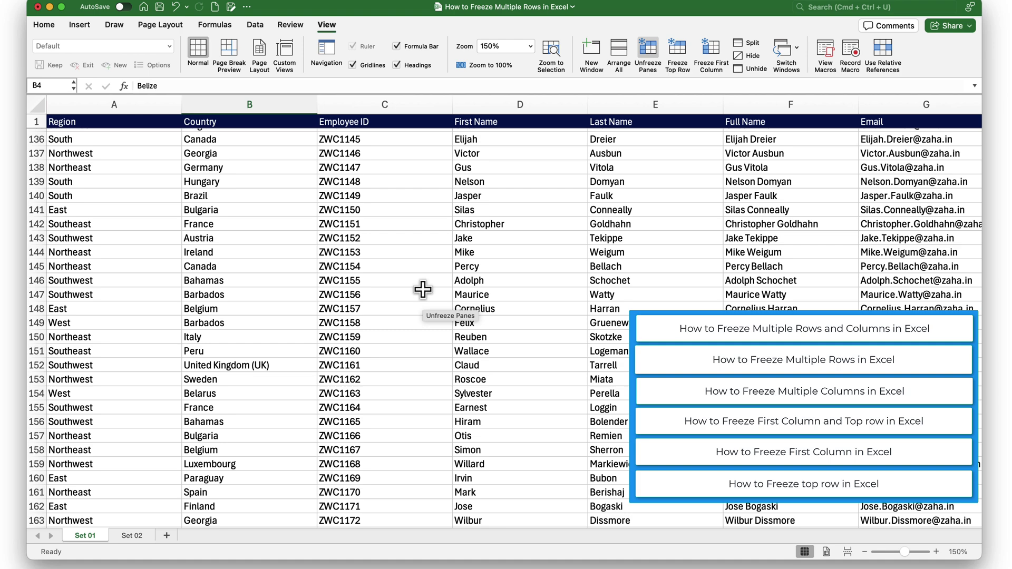
scroll(423, 289, down, 9)
scroll(422, 290, up, 20)
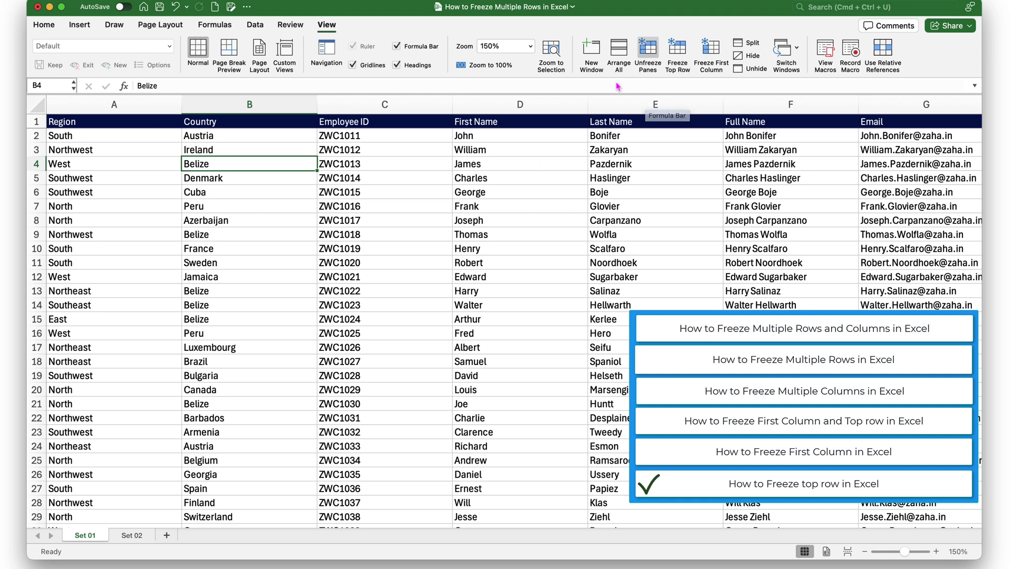
click(647, 50)
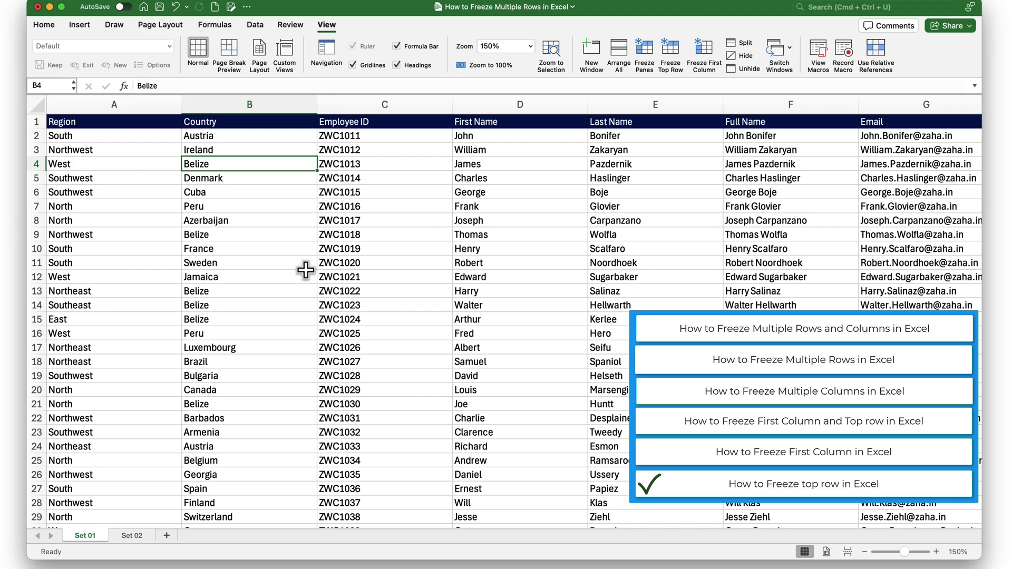
- Scroll sideways, select column A then cell B10, and restore the full View ribbon
scroll(305, 270, right, 10)
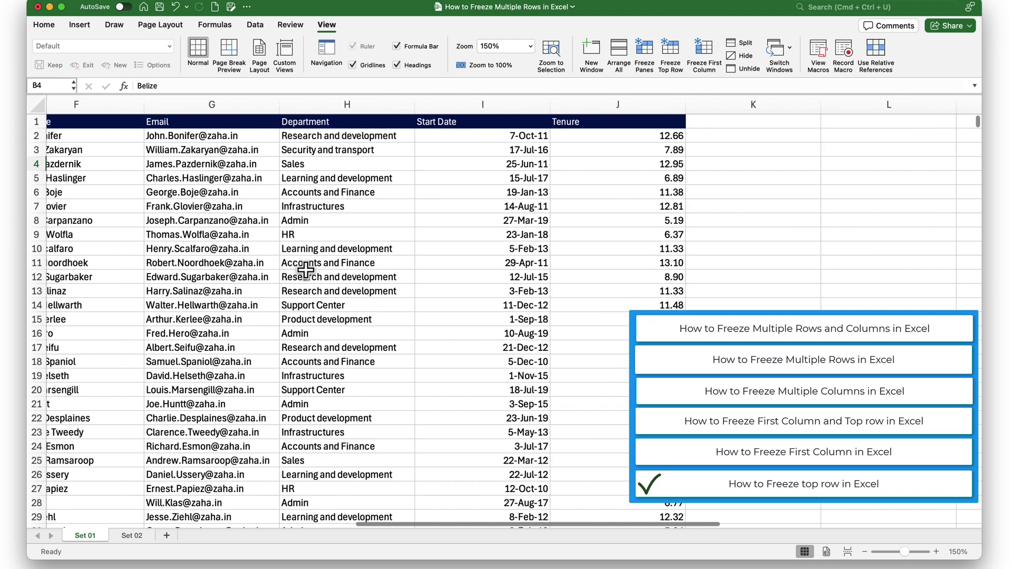
scroll(306, 269, left, 10)
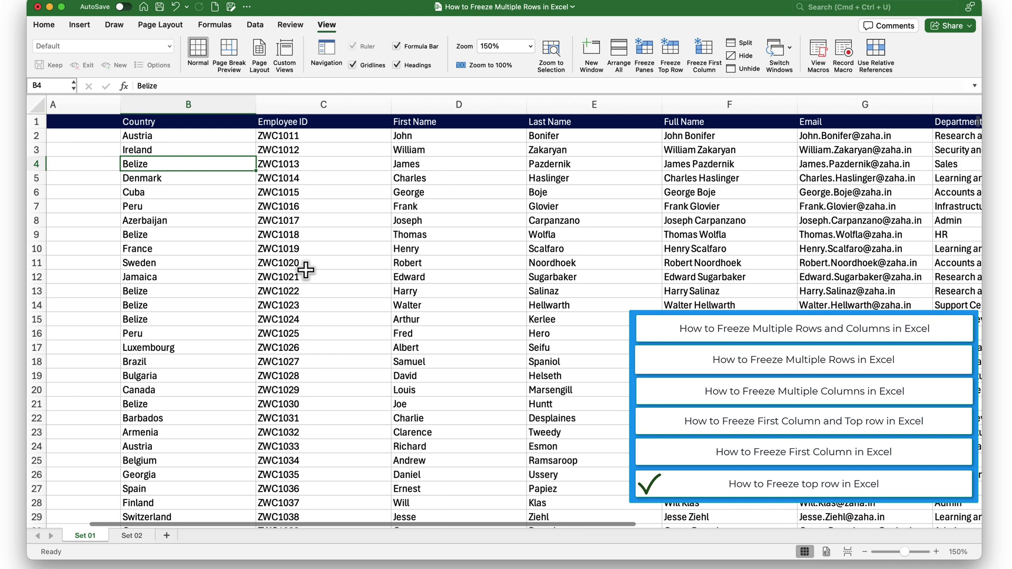
click(139, 109)
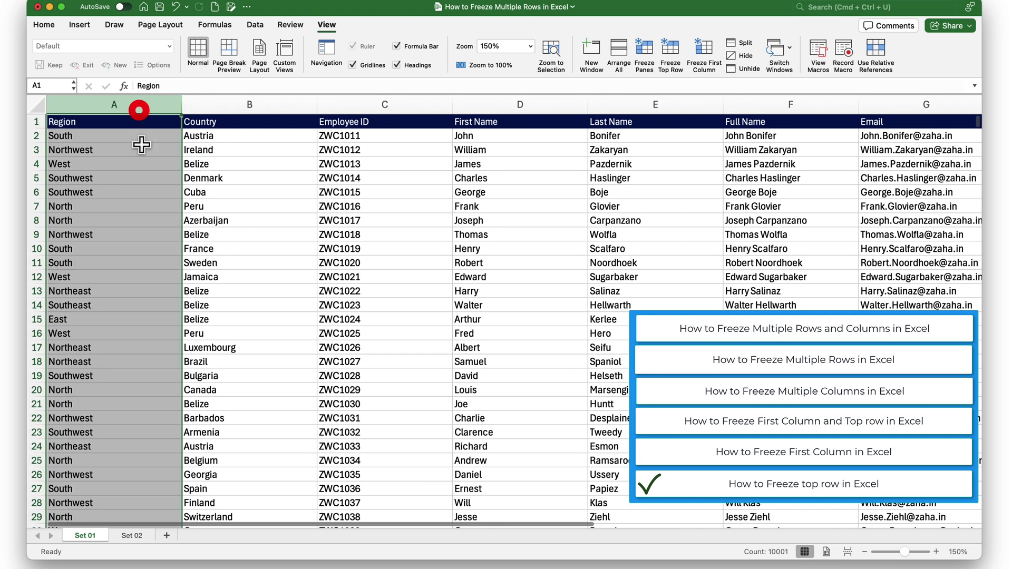
click(226, 243)
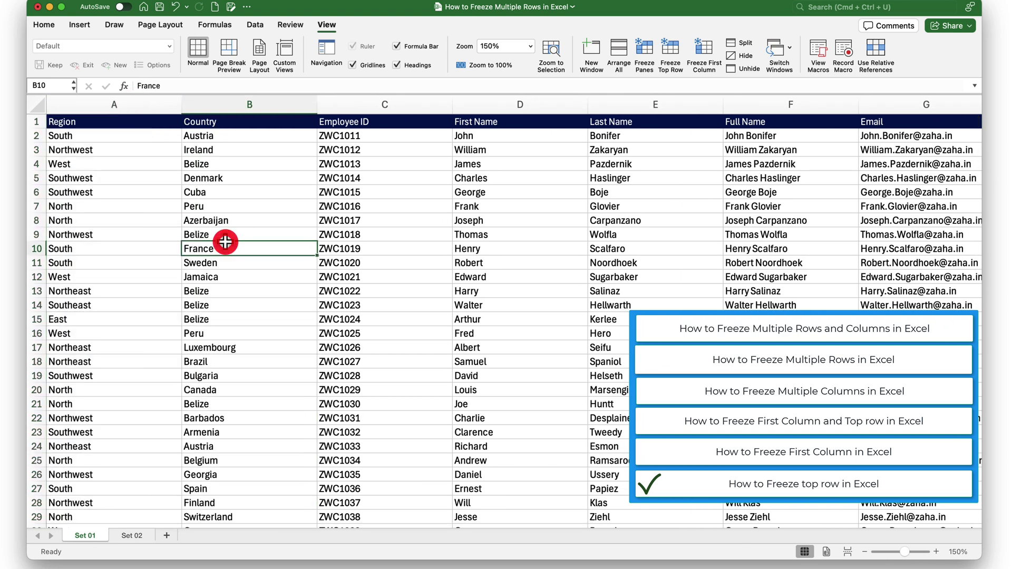
click(326, 24)
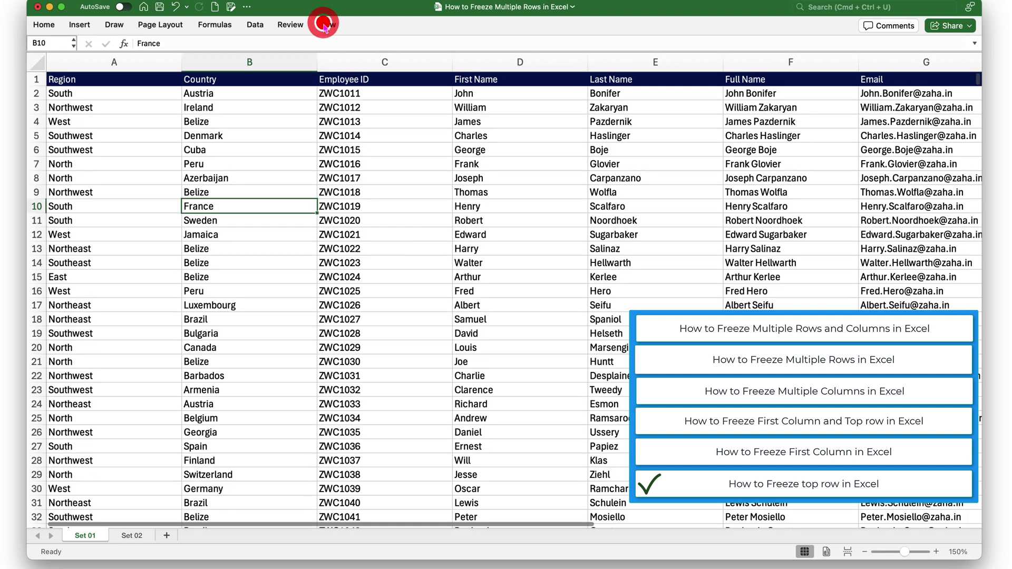
click(327, 25)
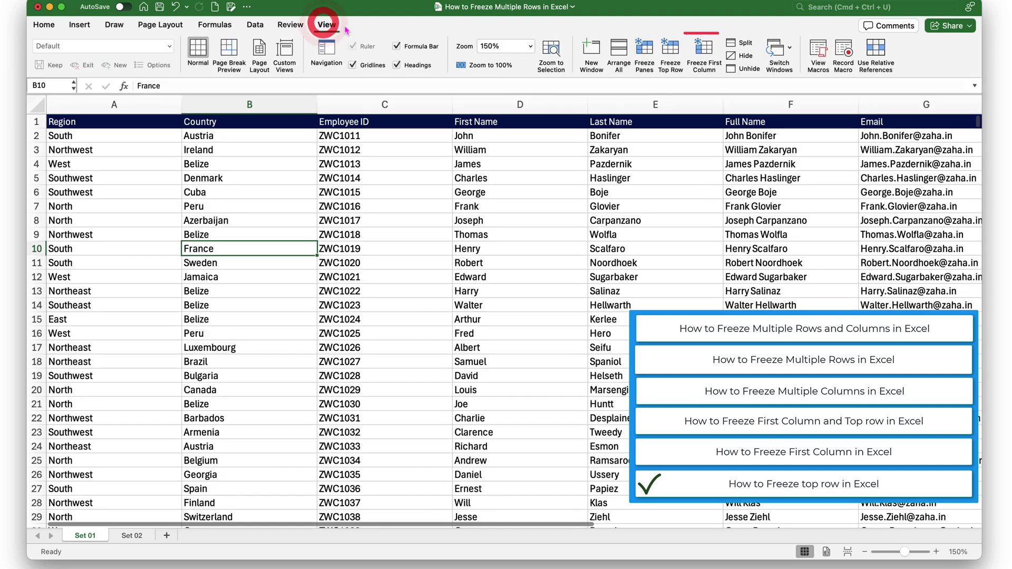
- Freeze the first column (Region), scroll right and left to verify, then select B2
click(705, 53)
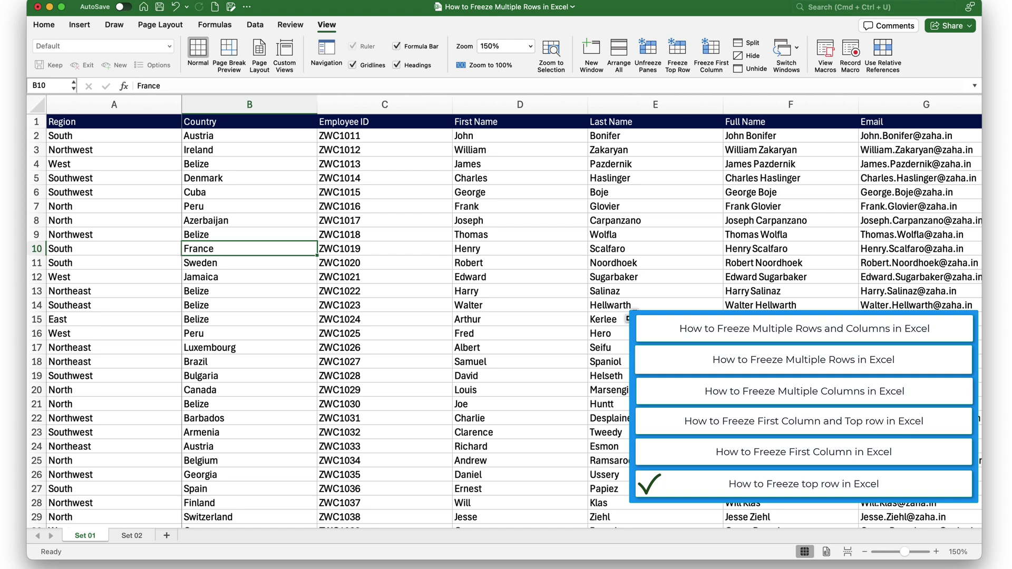
scroll(628, 319, right, 10)
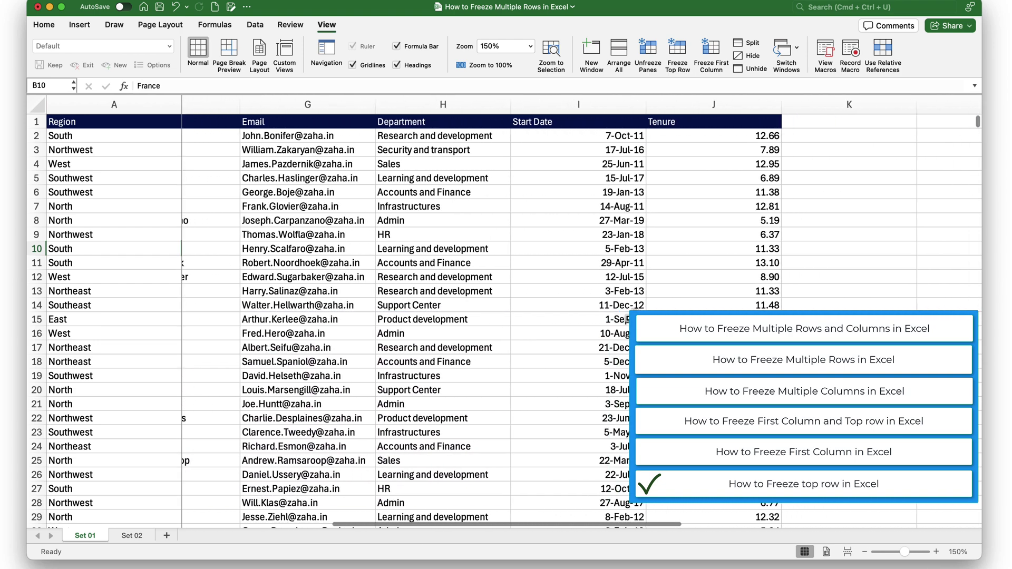
scroll(627, 319, left, 10)
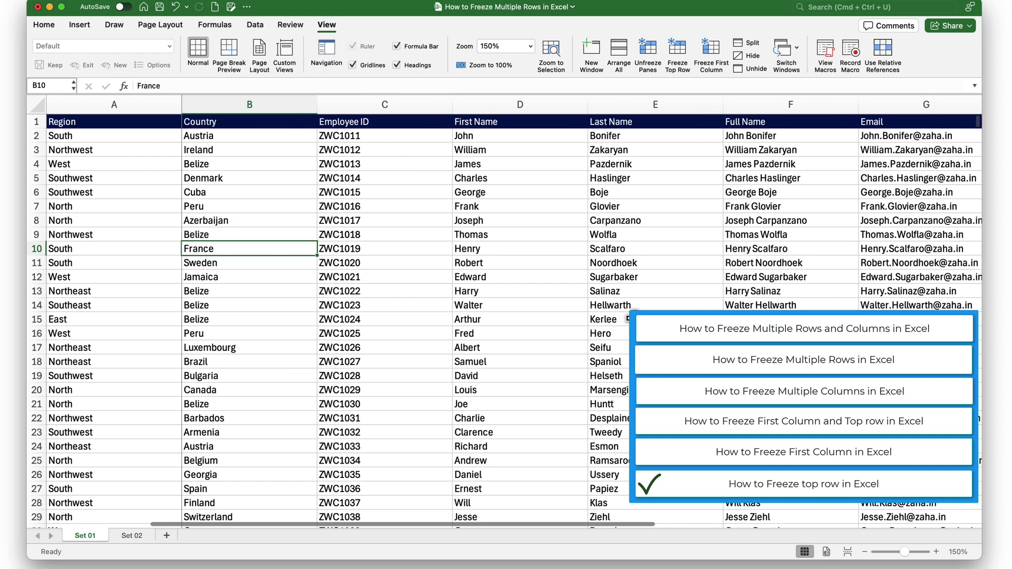
scroll(628, 319, right, 5)
scroll(628, 319, left, 5)
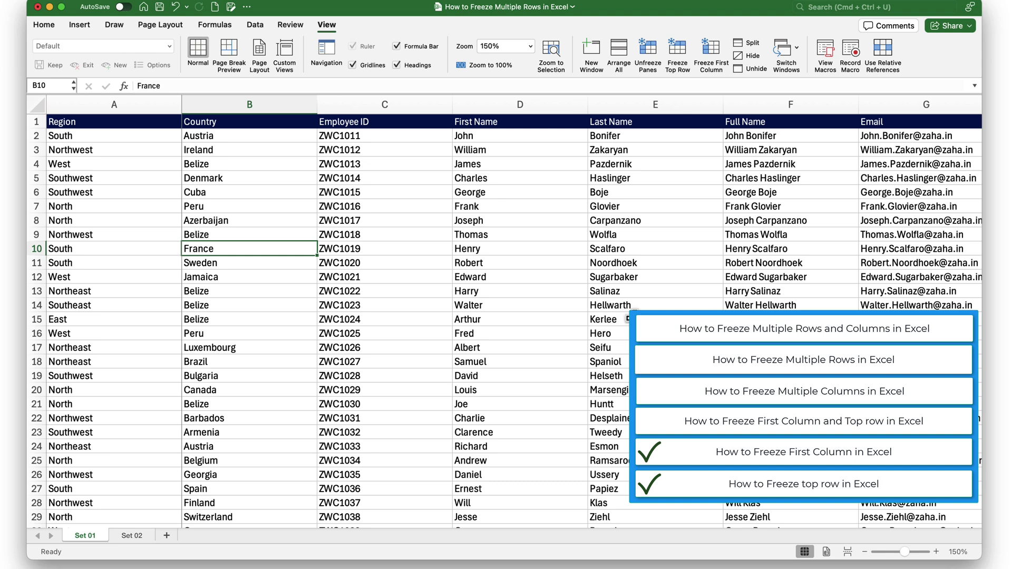
click(244, 140)
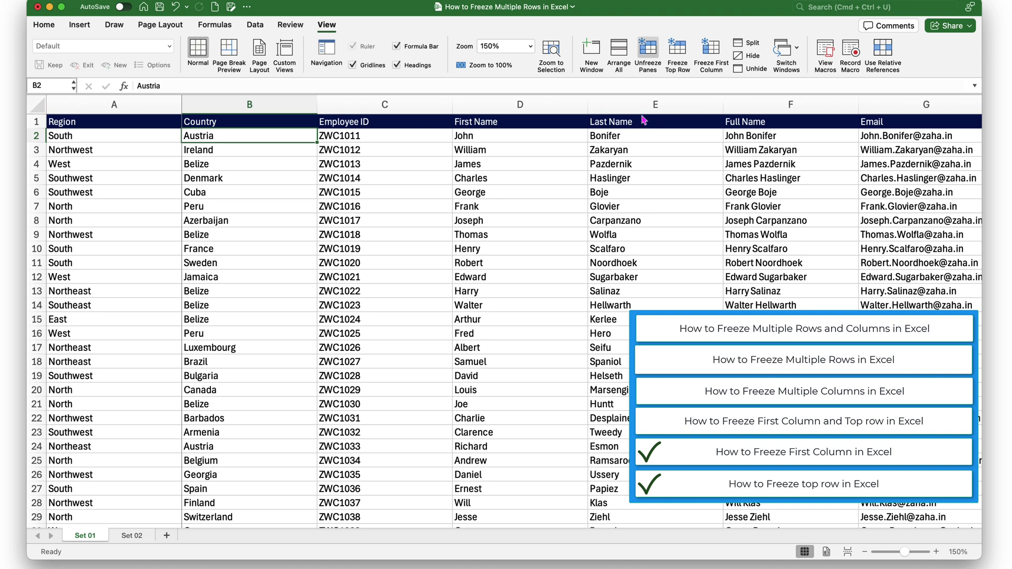
- Unfreeze the first column and select cell B2 as the freeze point
click(644, 55)
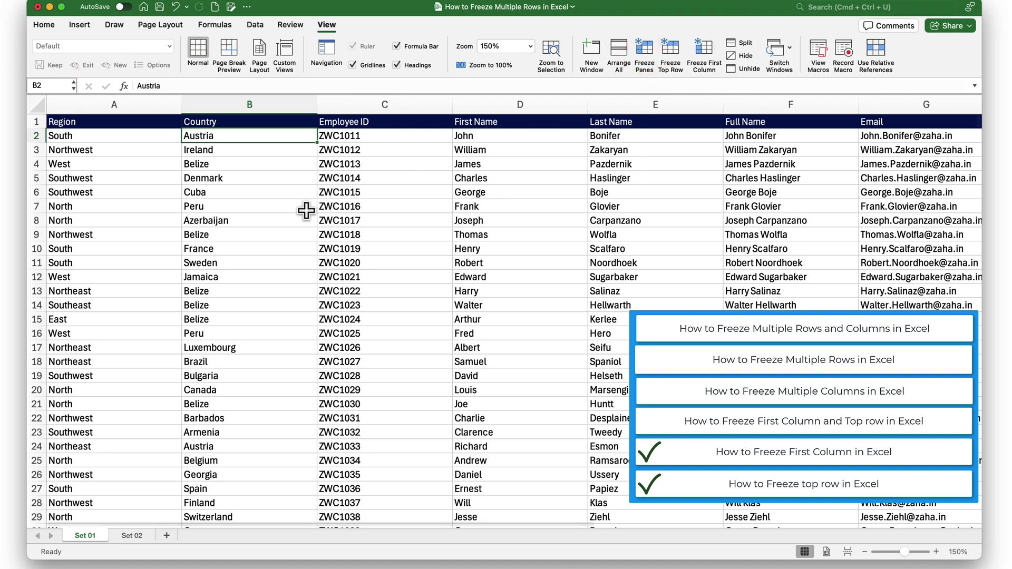
click(264, 137)
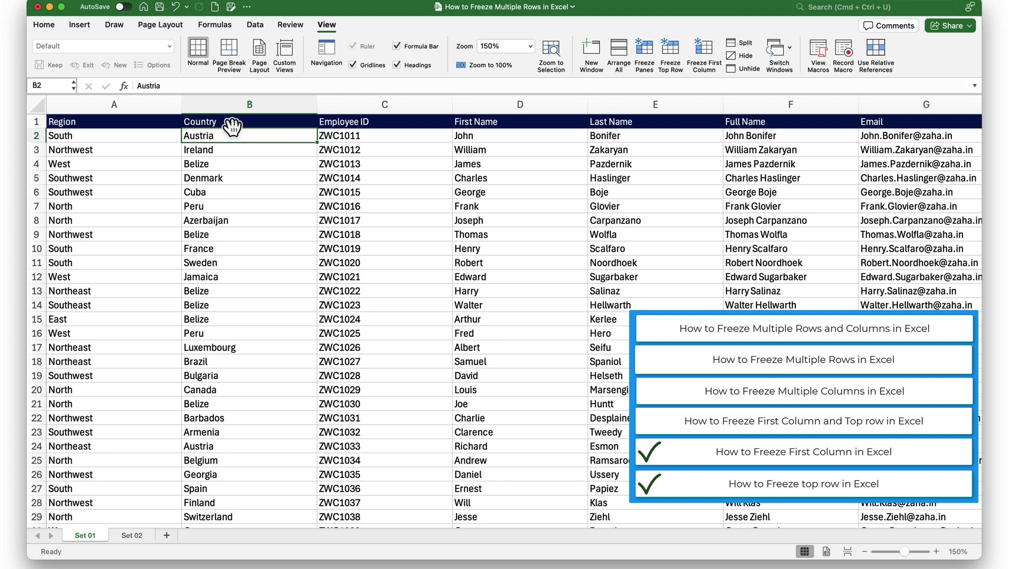
click(243, 138)
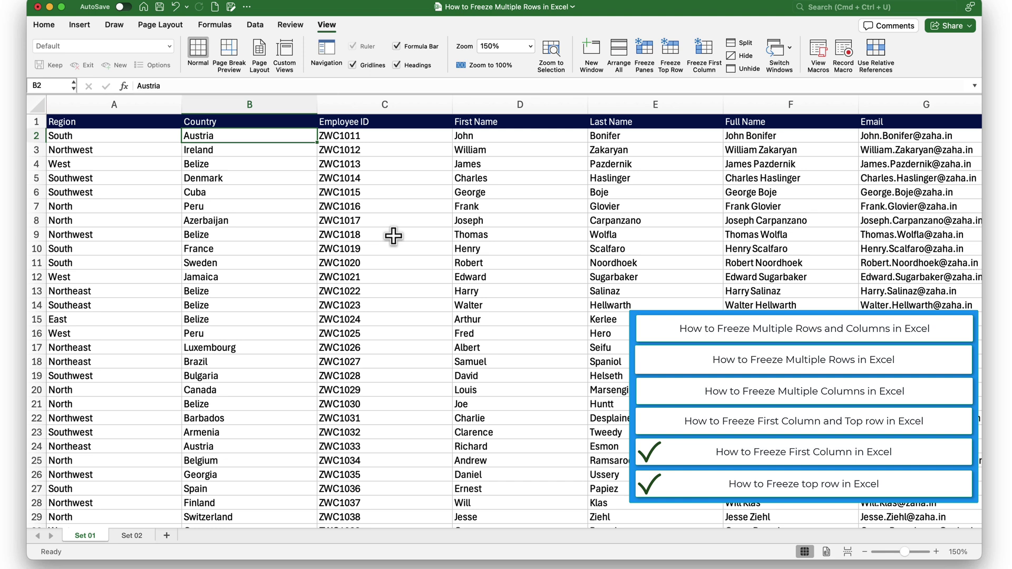
click(237, 136)
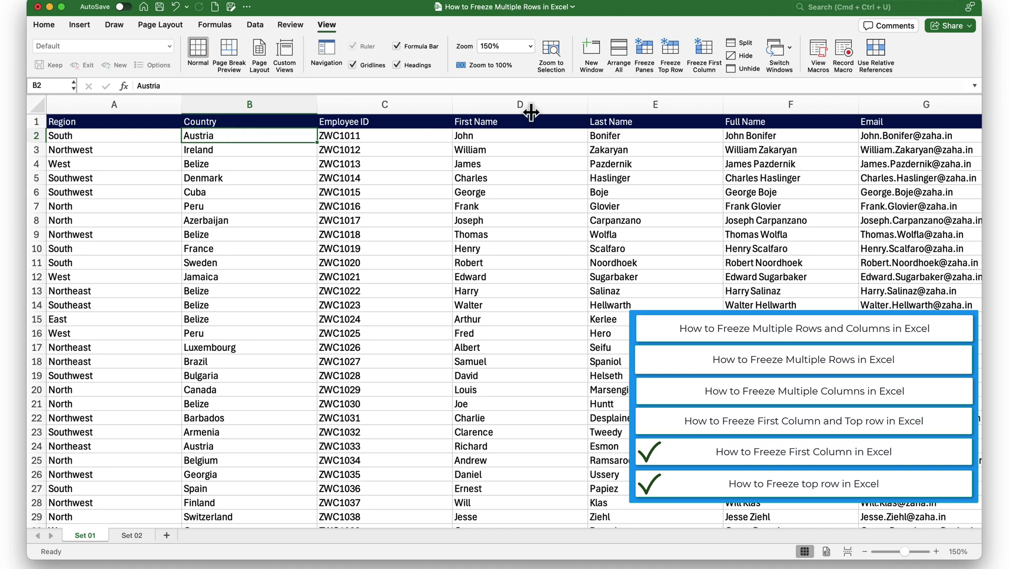
- Freeze panes at B2 and scroll down and right to check row 1 and column A stay
click(643, 50)
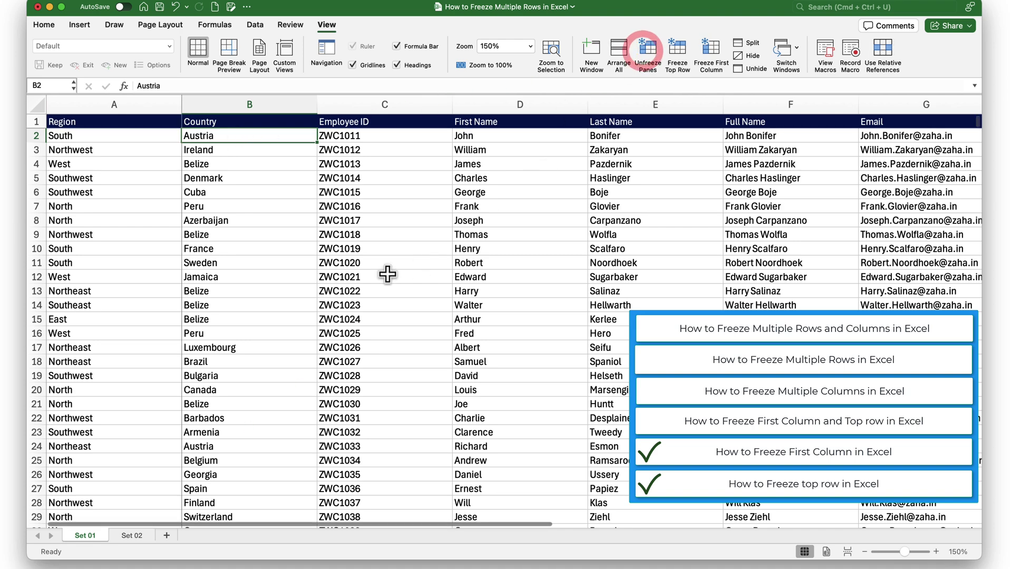
scroll(387, 274, down, 10)
scroll(388, 274, down, 10)
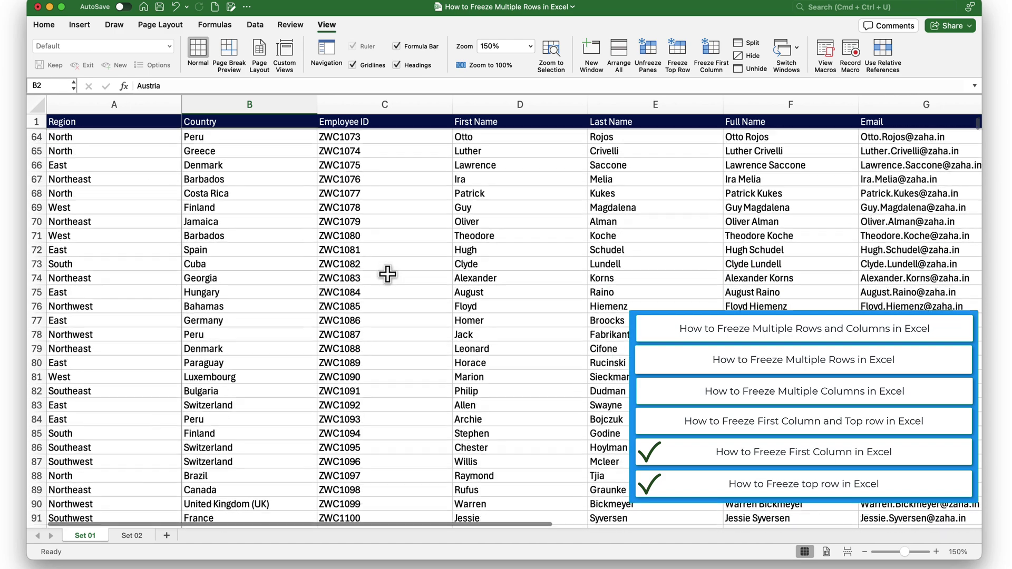
scroll(388, 274, up, 20)
scroll(387, 274, right, 5)
scroll(388, 274, left, 5)
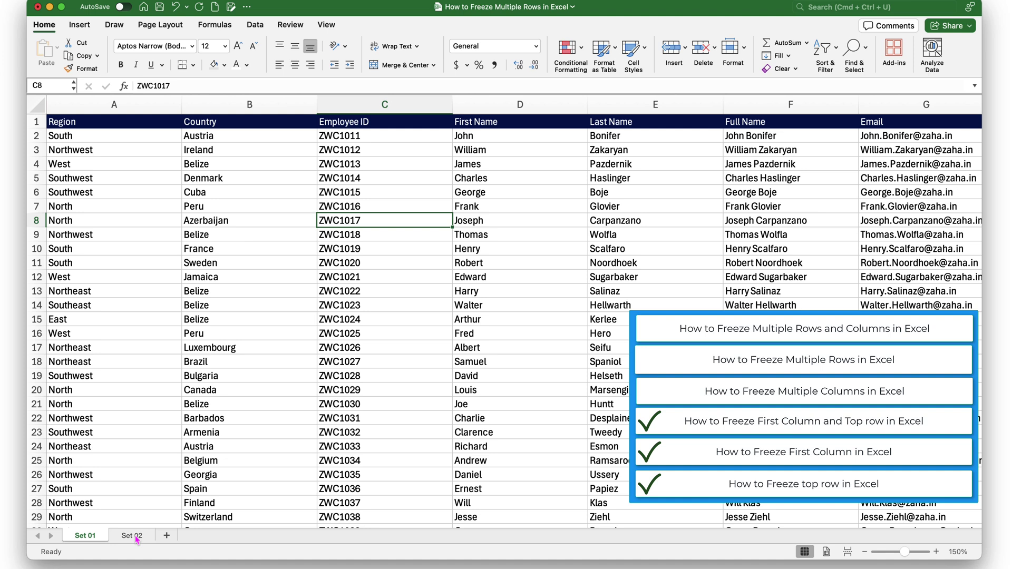
- Switch to Set 02, select cell C1 in the title row, and show the View tab
click(132, 536)
click(242, 317)
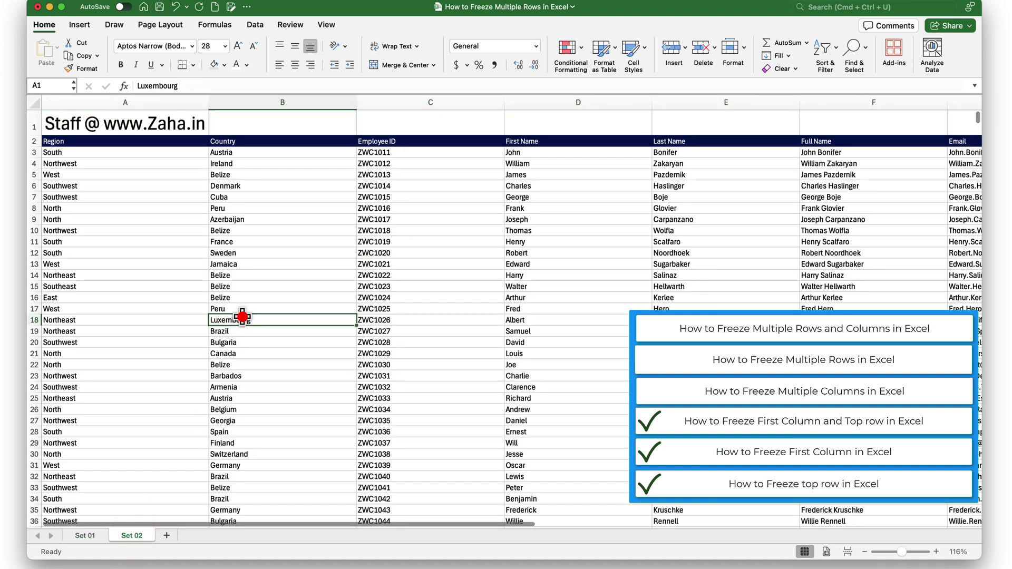
click(321, 165)
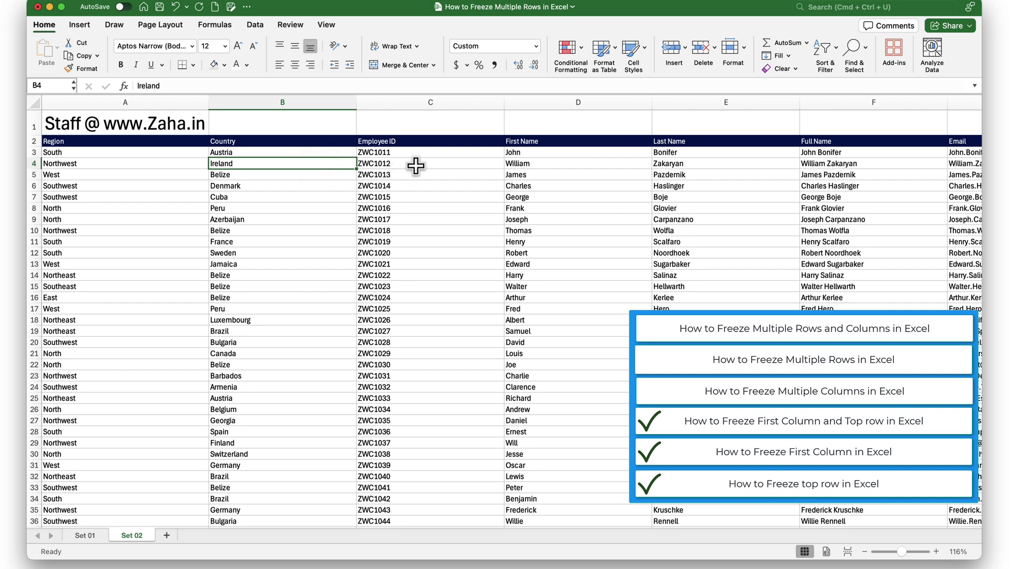
click(413, 123)
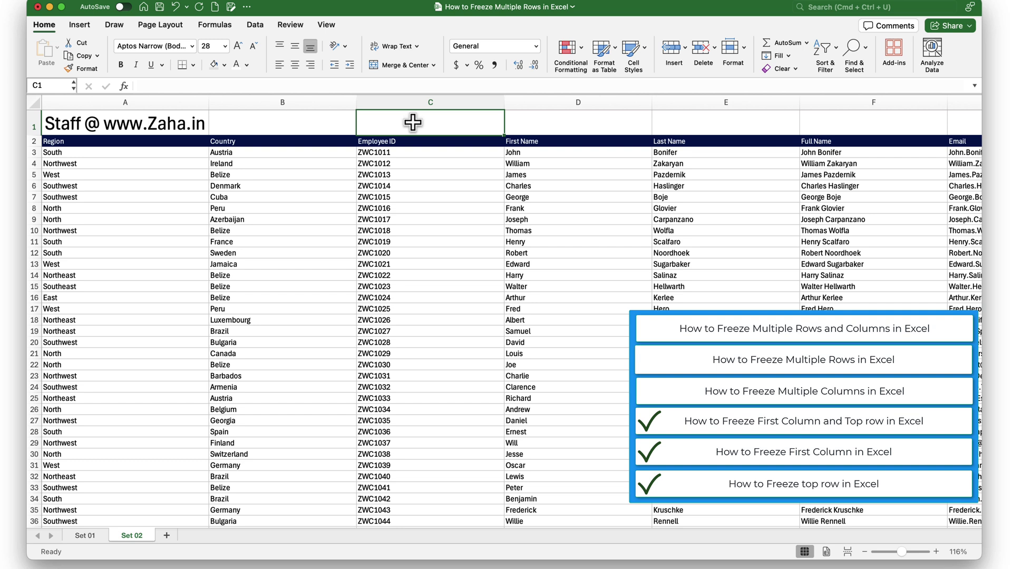
click(327, 24)
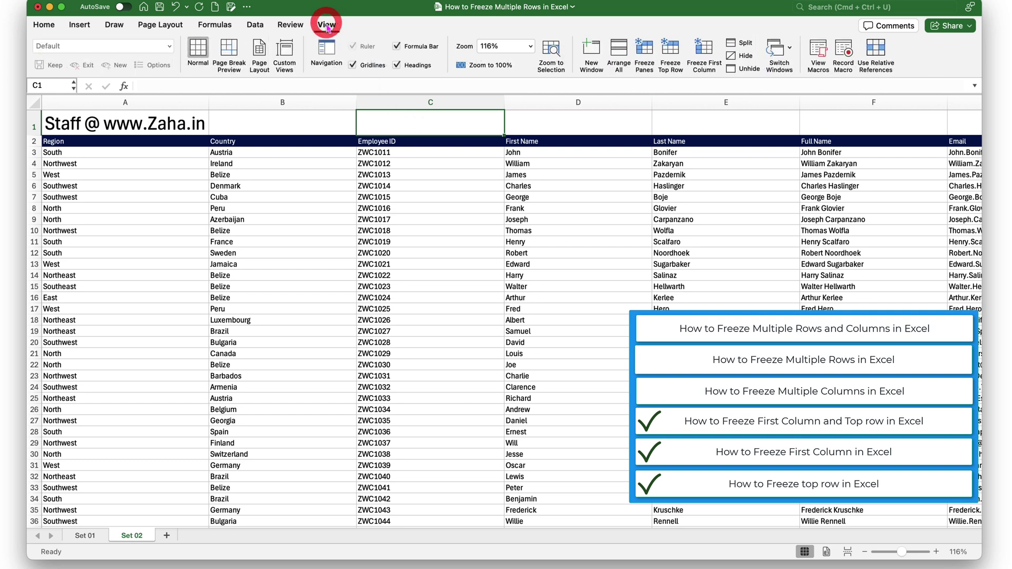
click(642, 45)
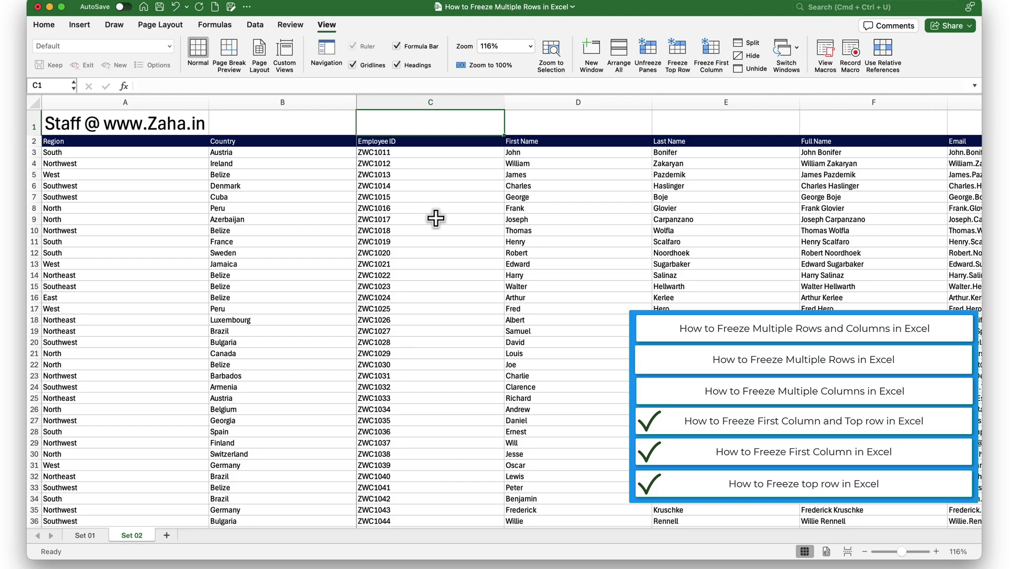
scroll(435, 218, right, 6)
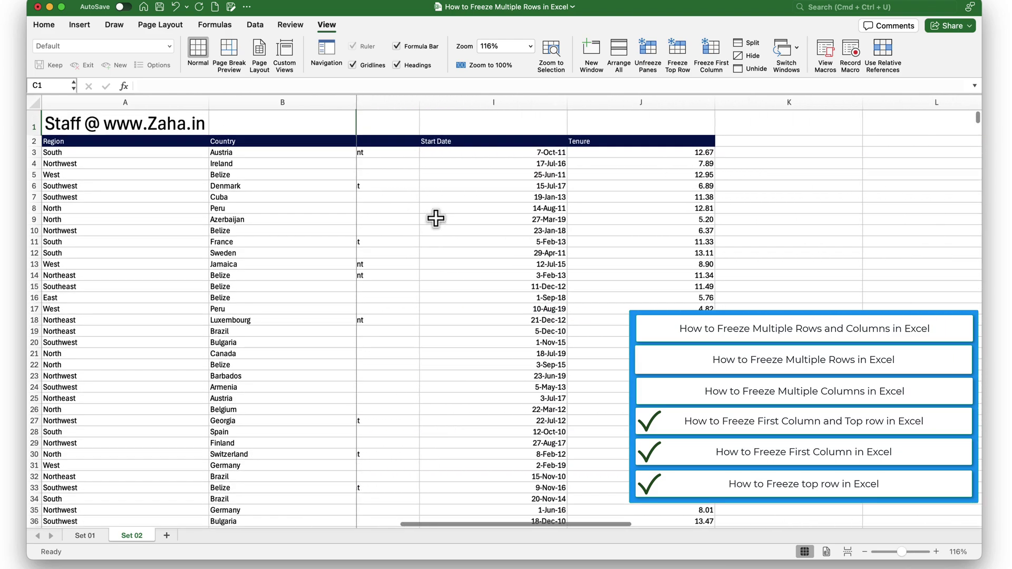
scroll(435, 218, left, 6)
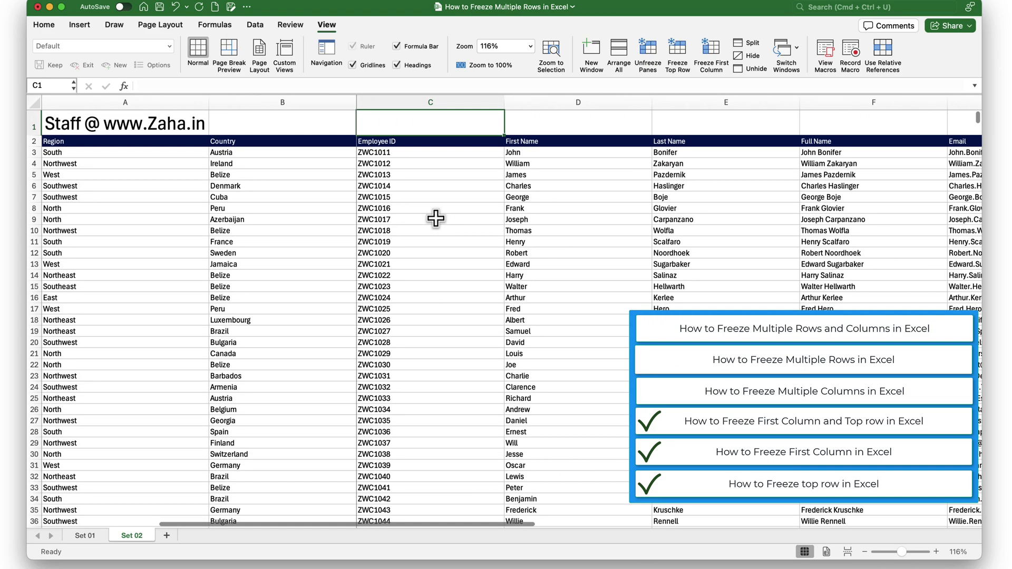
scroll(435, 218, down, 10)
scroll(436, 219, up, 10)
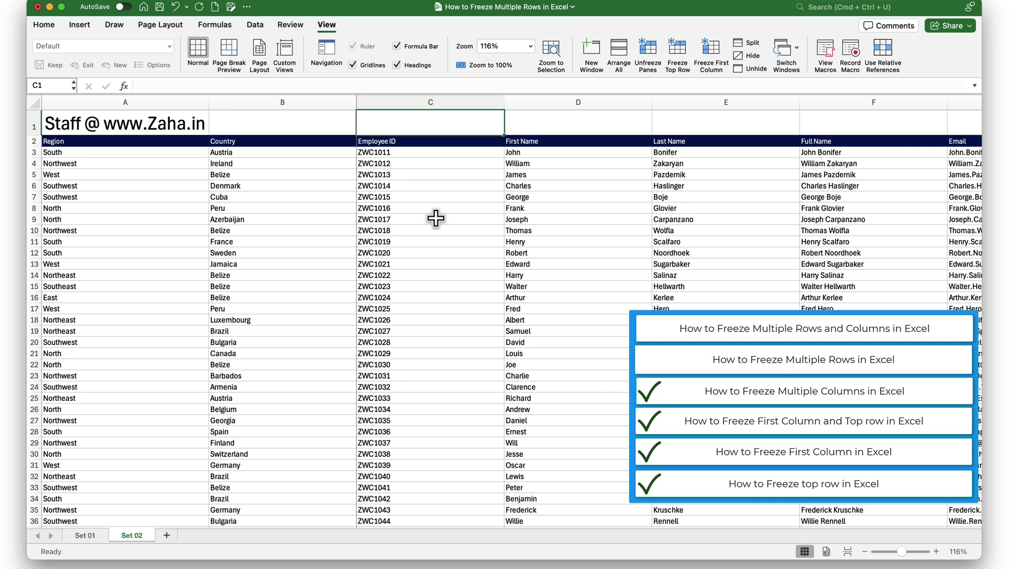
- Remove the Region and Country column freeze on Set 02
click(474, 176)
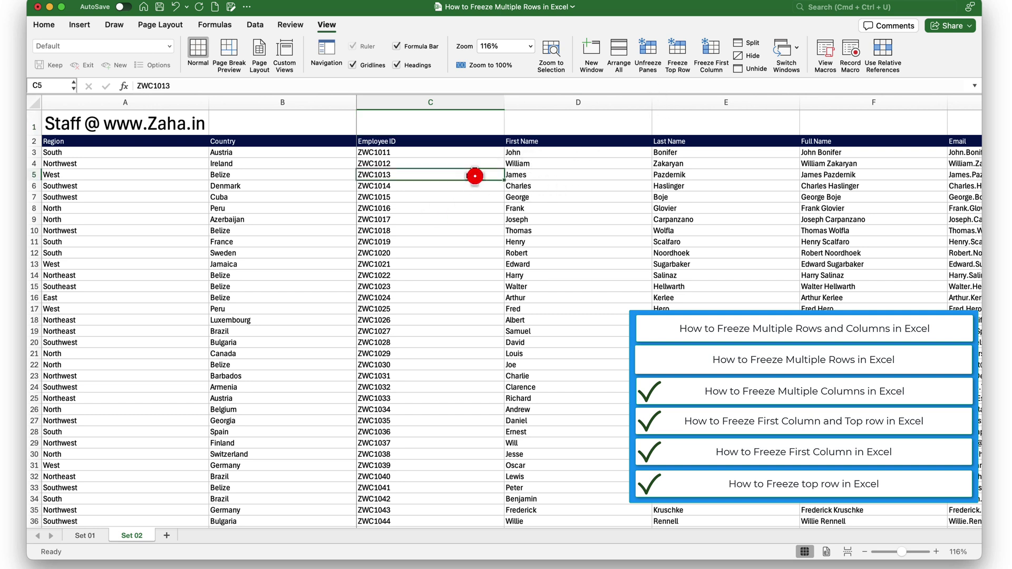
click(647, 50)
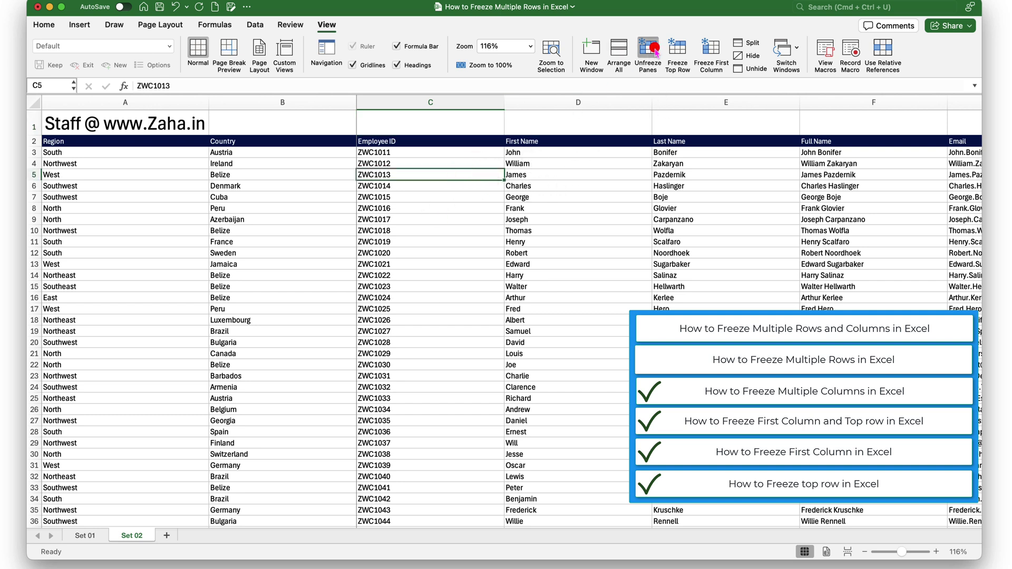
click(432, 180)
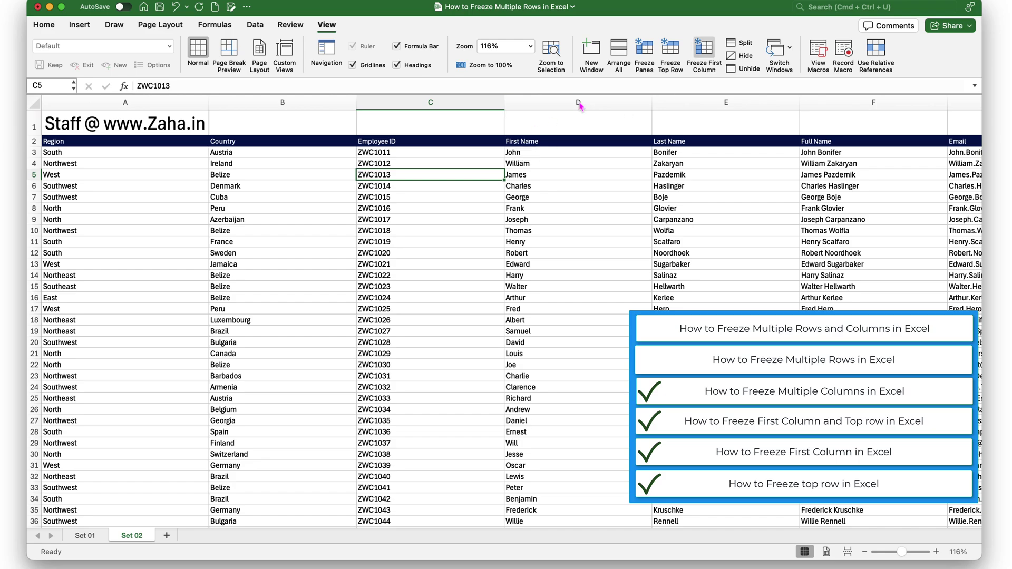
- Test a freeze keeping row 1 in view, unfreeze again, and select cell A3
click(644, 51)
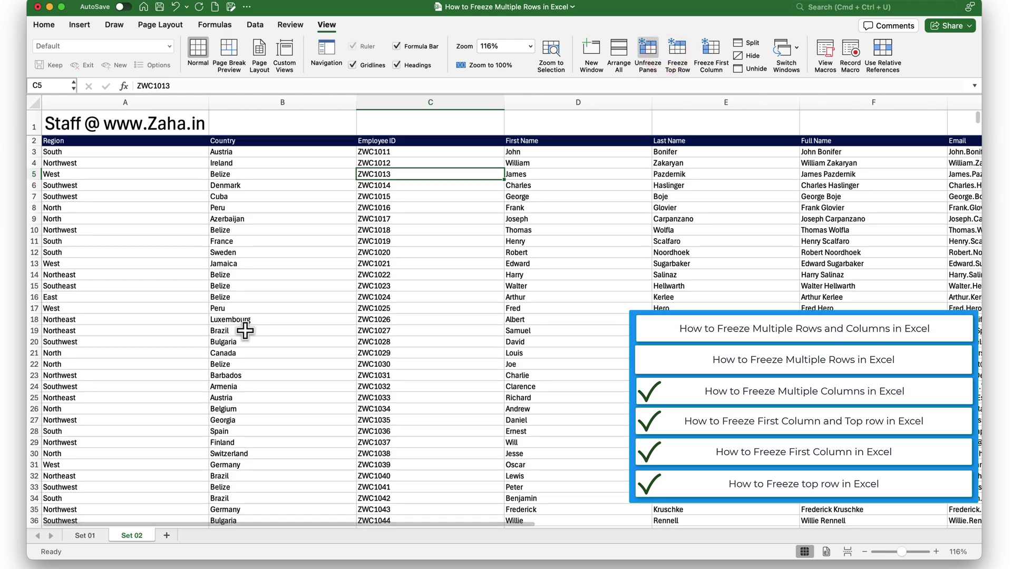
scroll(245, 330, down, 17)
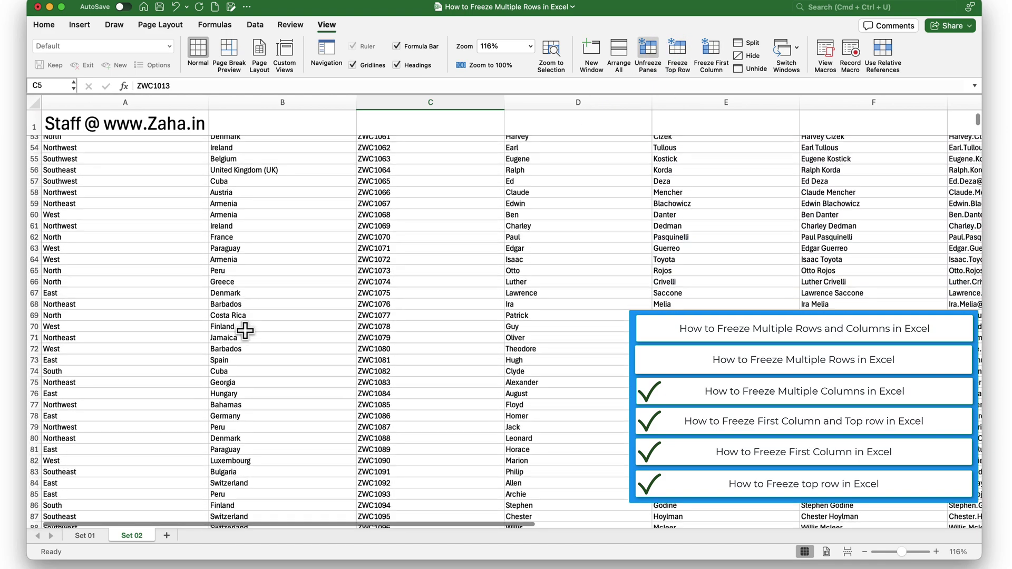
scroll(246, 331, down, 15)
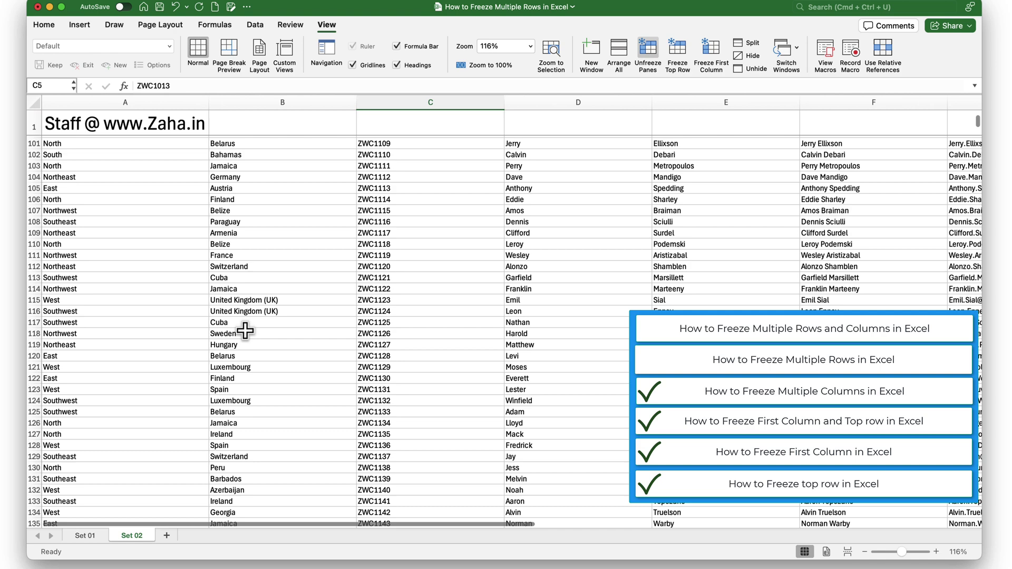
scroll(245, 330, up, 20)
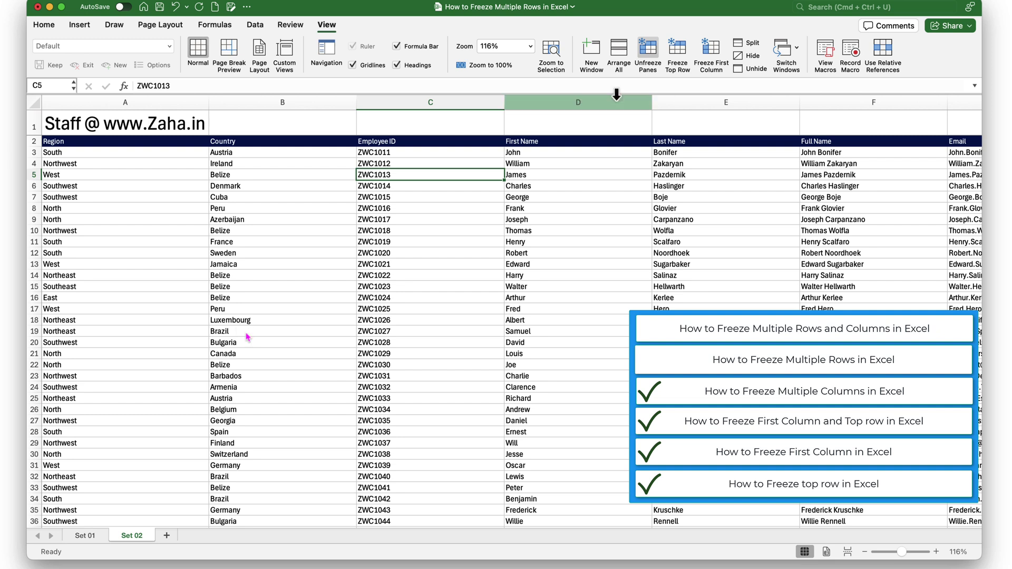
click(648, 48)
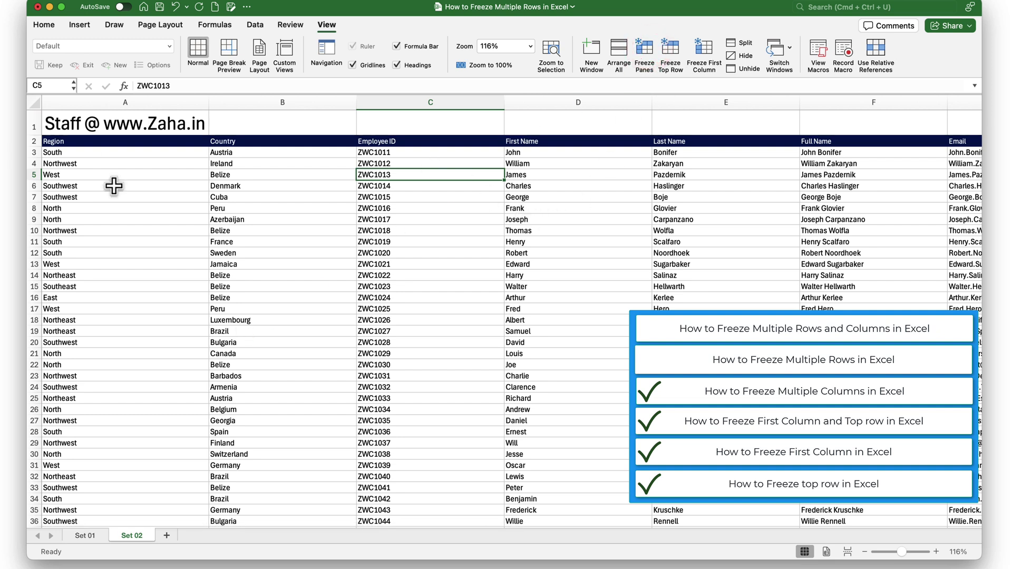
click(90, 154)
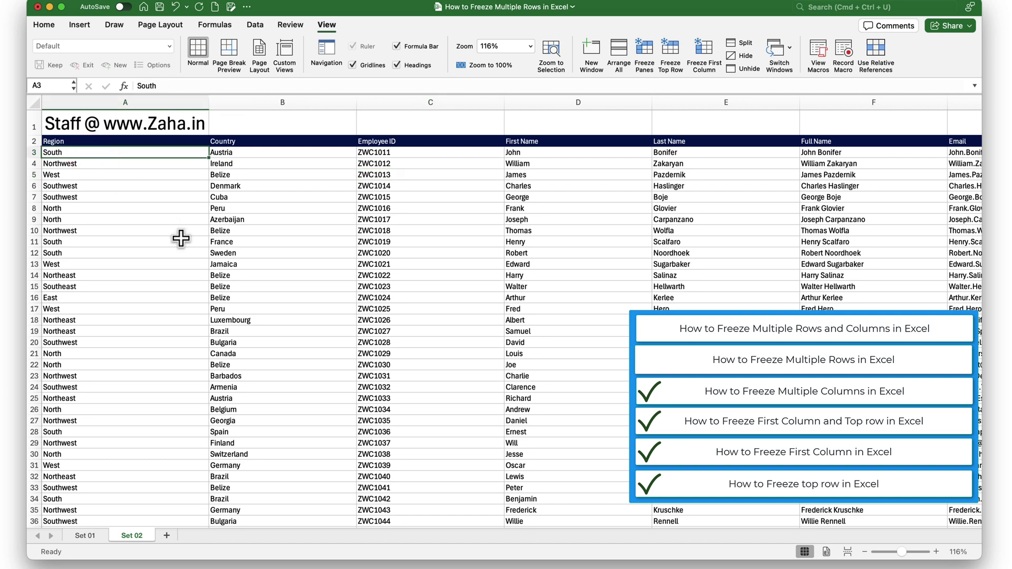
- Freeze panes at A3 and scroll to confirm the title and heading rows stay on top
click(647, 68)
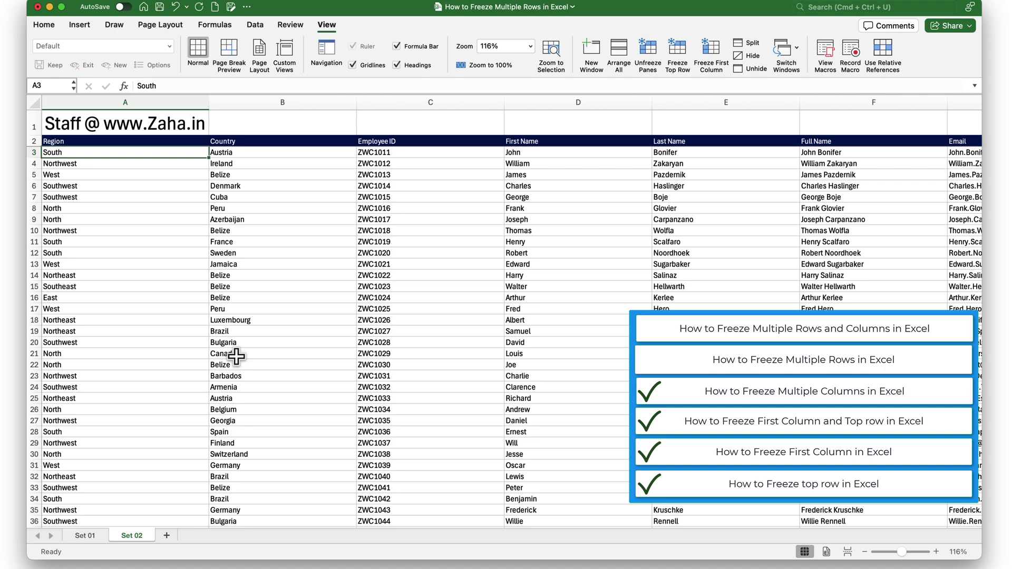
scroll(235, 356, down, 20)
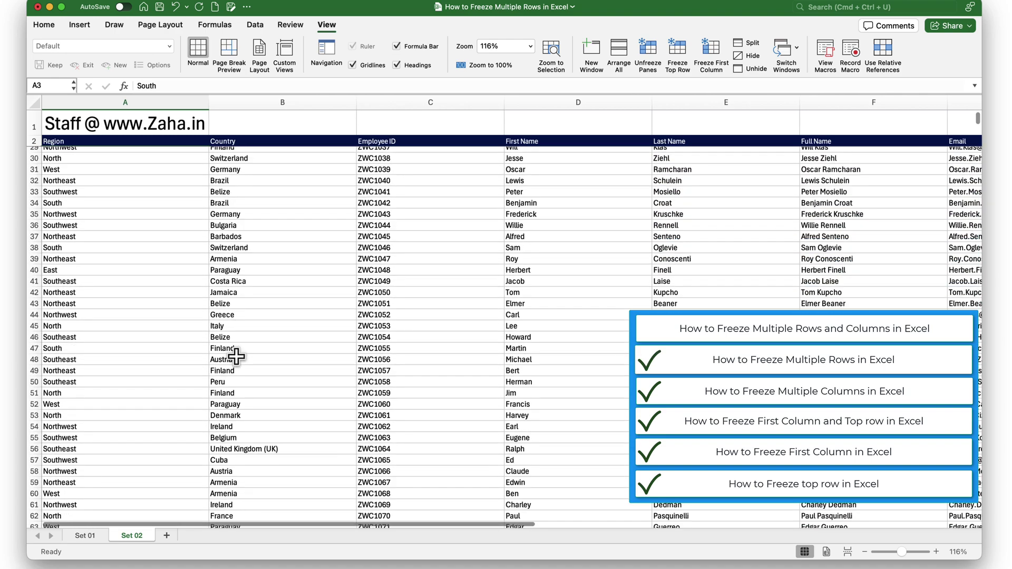
scroll(235, 357, down, 1)
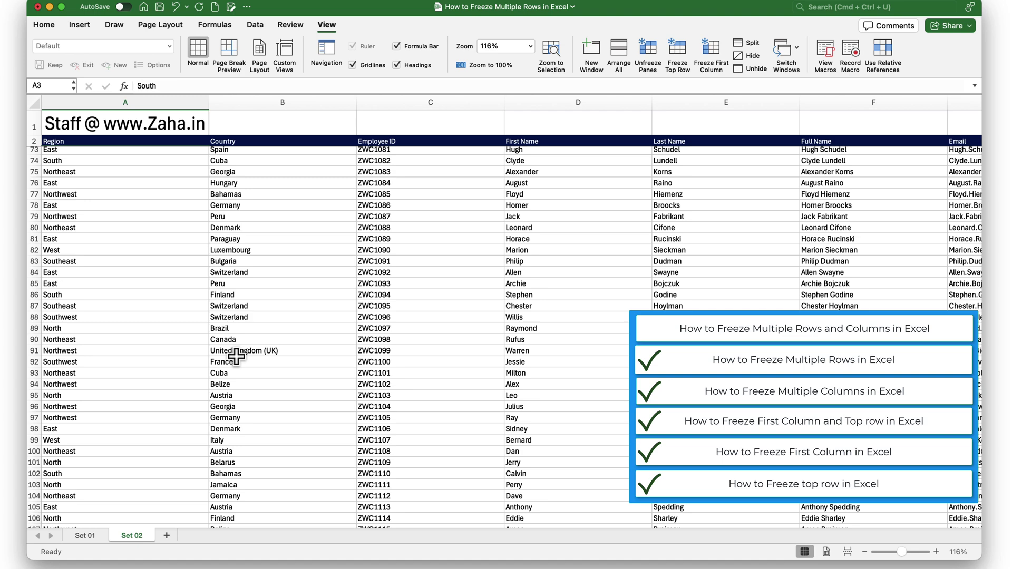
scroll(236, 356, up, 20)
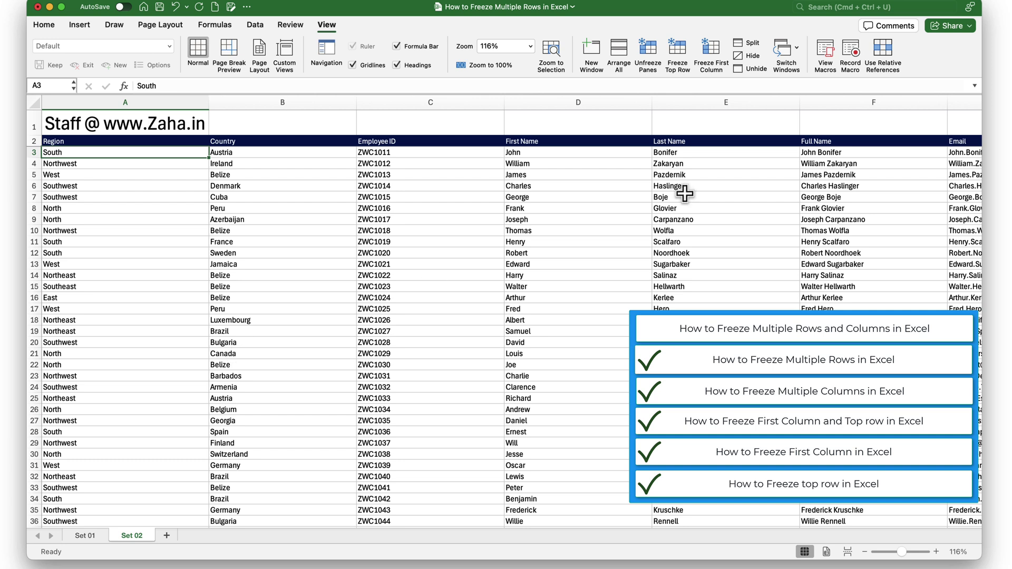
- Unfreeze the header rows and select cell C3
click(648, 52)
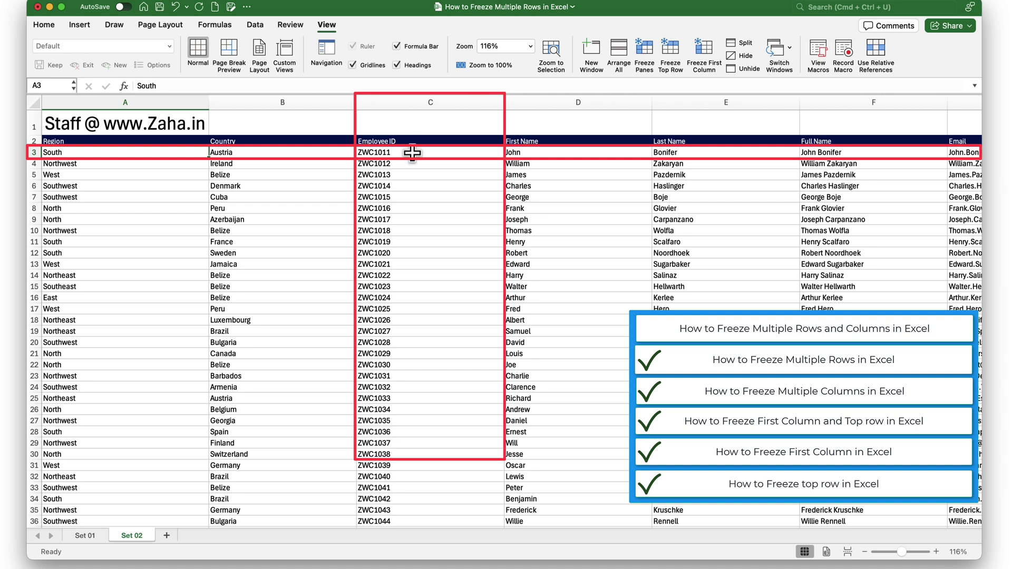
click(412, 152)
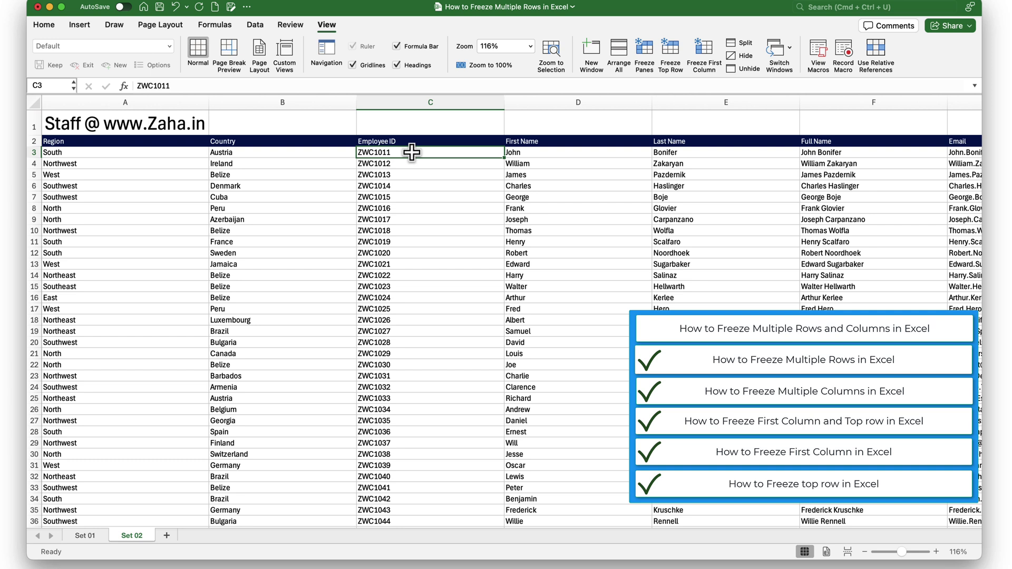
- Freeze panes at C3, then scroll down and right to verify rows 1–2 and columns A–B stay
click(644, 59)
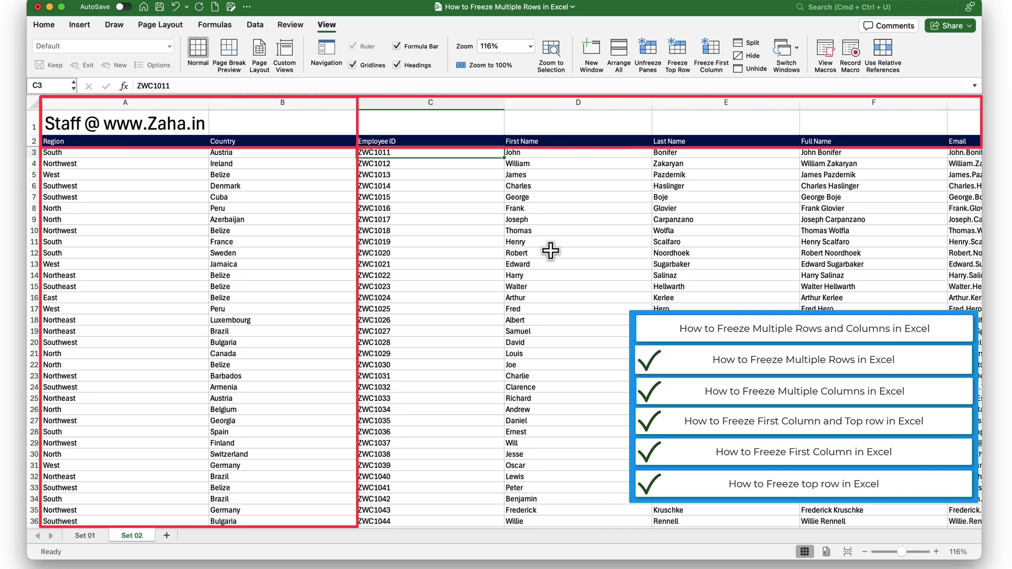
scroll(550, 250, down, 3)
scroll(550, 251, down, 9)
scroll(550, 251, right, 3)
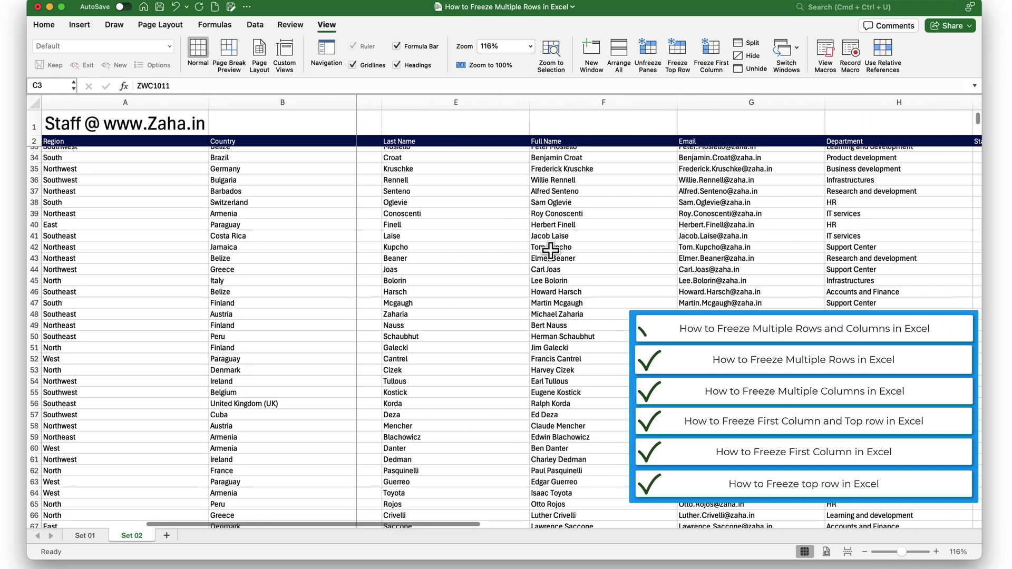
scroll(551, 251, left, 3)
scroll(550, 251, up, 10)
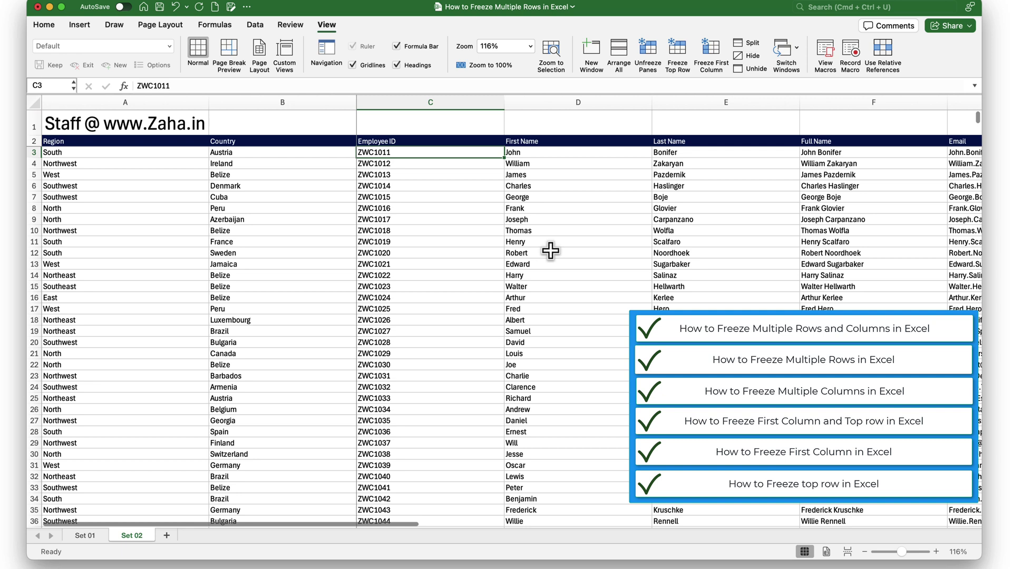